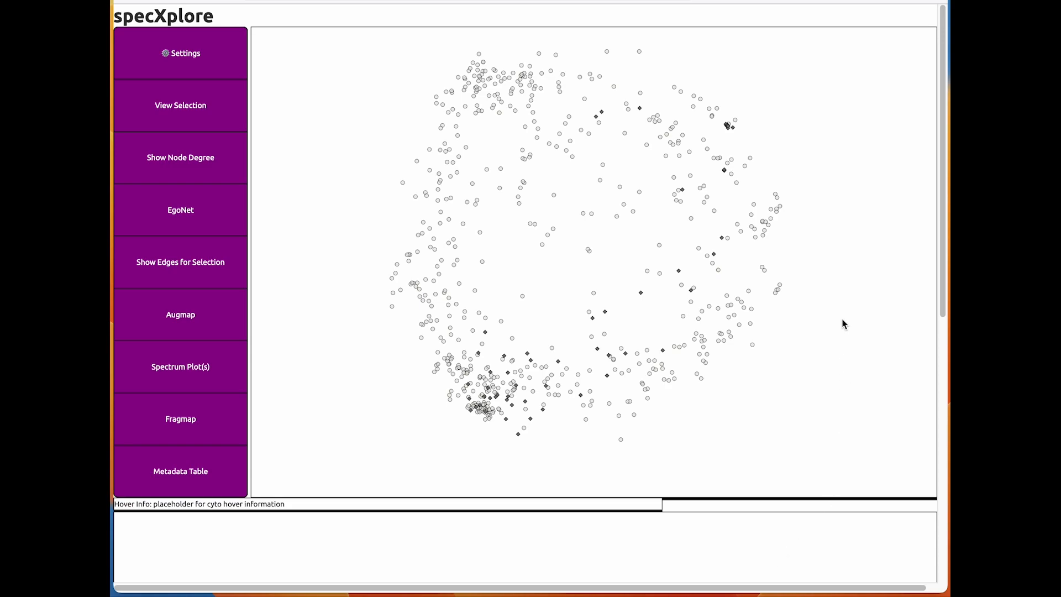
# Examine the overview network and read the classification details of several individual nodes in different regions.
pyautogui.moveTo(845, 228); pyautogui.dragTo(787, 266)
pyautogui.scroll(5, 784, 261)
pyautogui.scroll(2, 734, 284)
pyautogui.scroll(-8, 718, 281)
pyautogui.scroll(3, 696, 295)
pyautogui.scroll(-4, 702, 272)
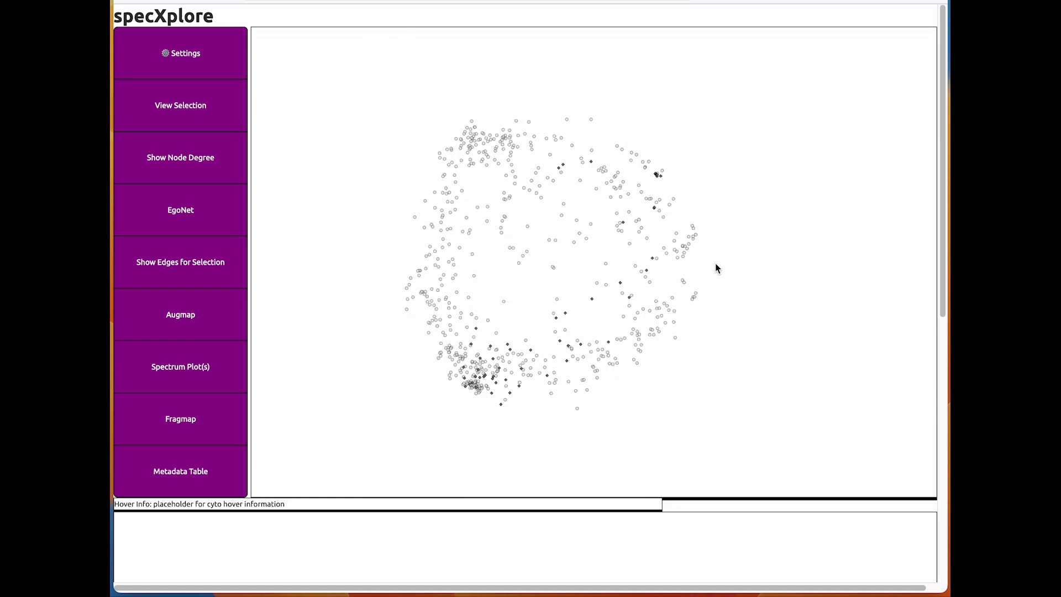
pyautogui.moveTo(716, 264); pyautogui.dragTo(762, 247)
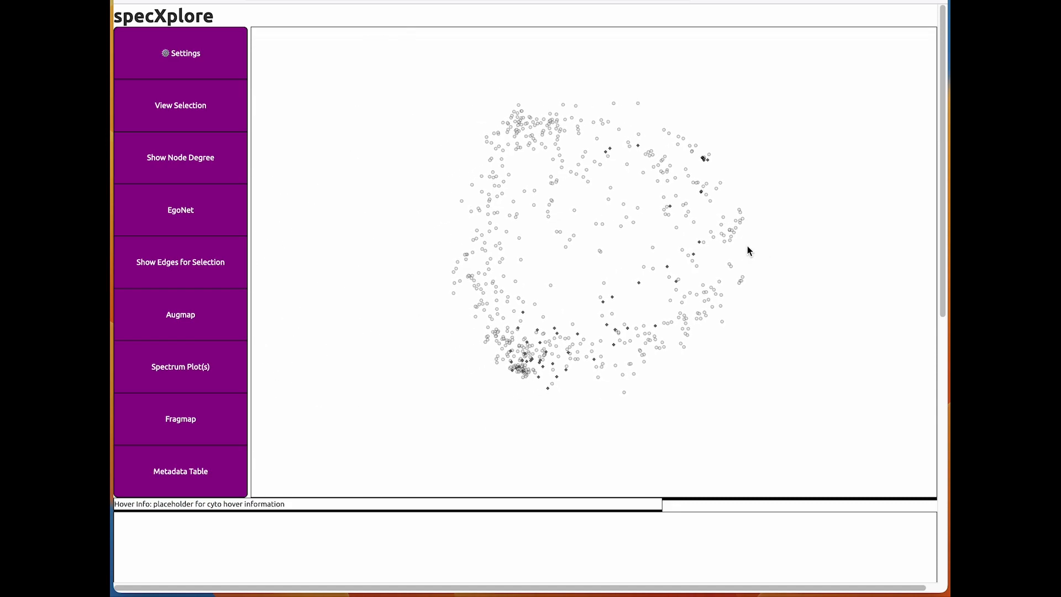
pyautogui.moveTo(741, 212)
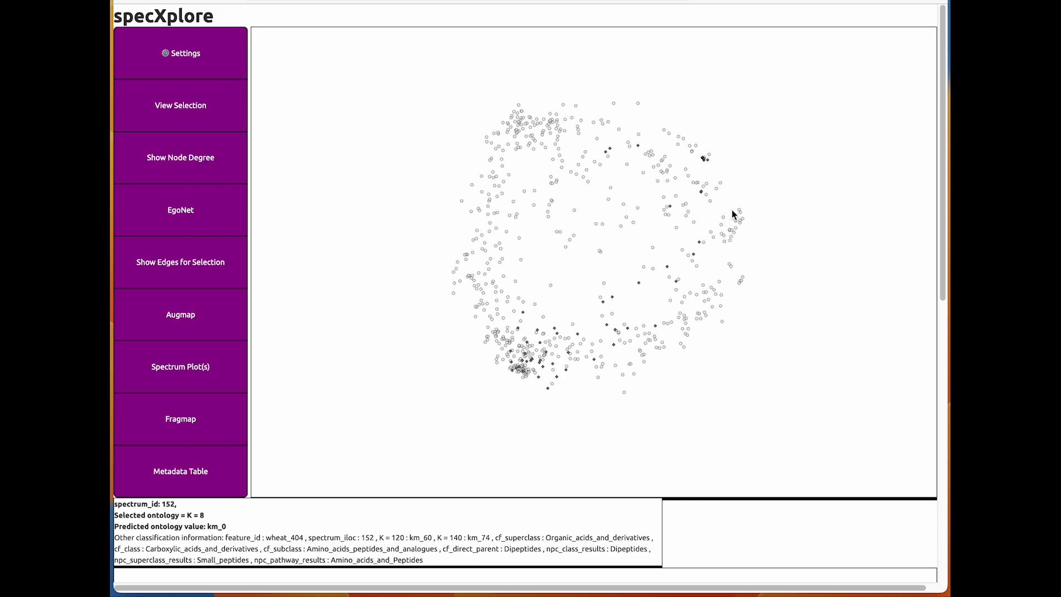
pyautogui.moveTo(703, 239)
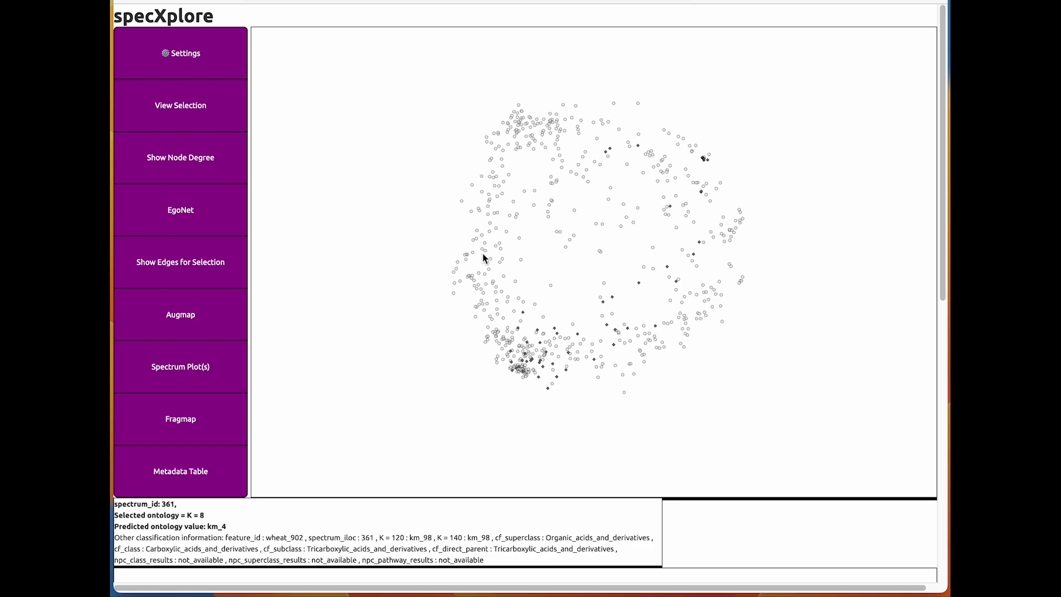
pyautogui.moveTo(458, 254)
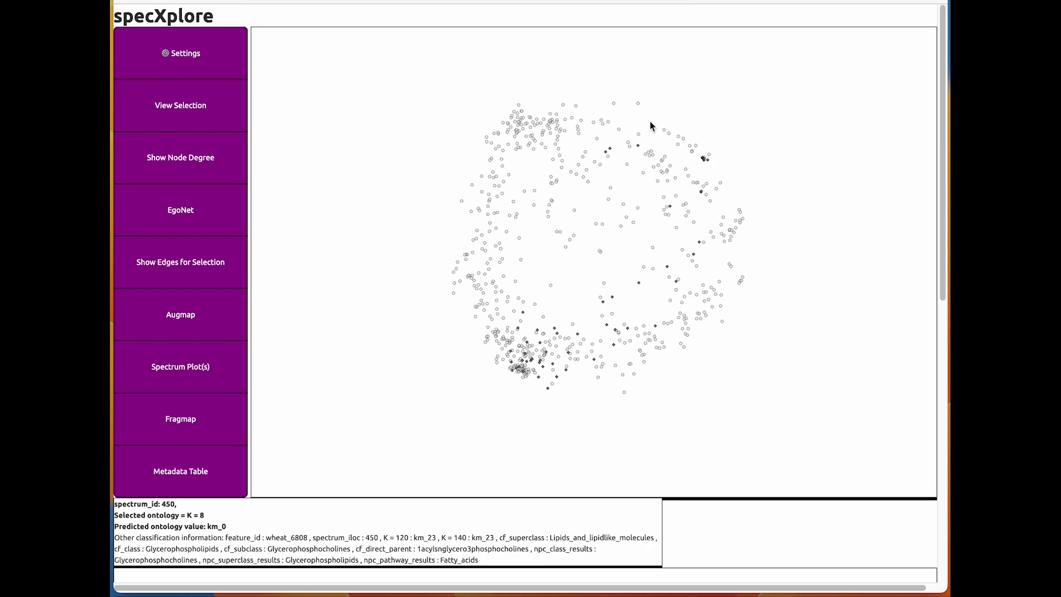
pyautogui.moveTo(523, 153)
# Colour the network nodes by node degree and bring the degree colour legend into view.
pyautogui.moveTo(379, 160); pyautogui.dragTo(343, 170)
pyautogui.scroll(-3, 356, 168)
pyautogui.scroll(6, 359, 174)
pyautogui.scroll(2, 350, 173)
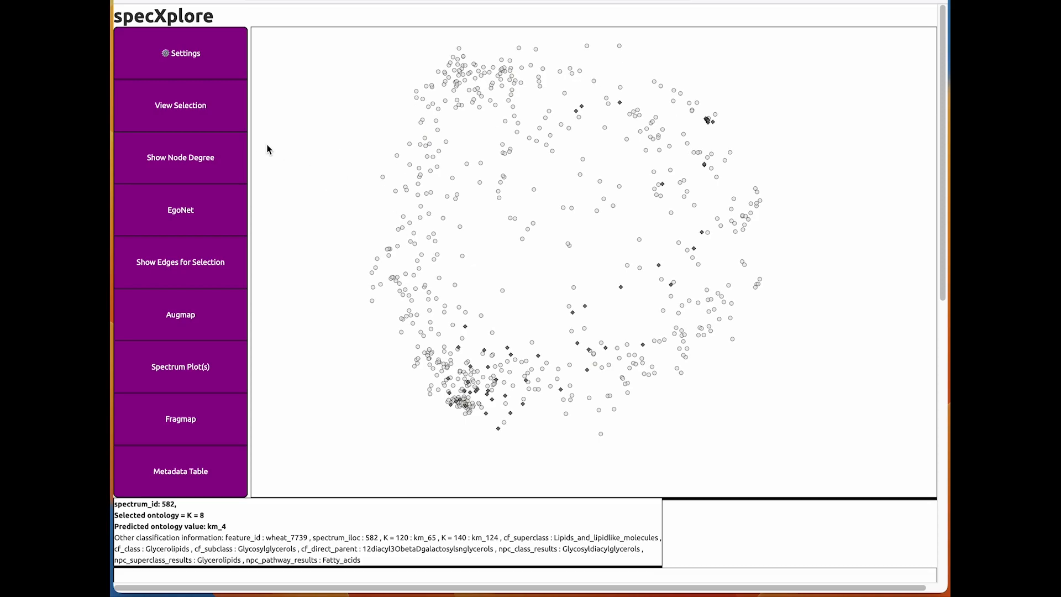
pyautogui.click(176, 160)
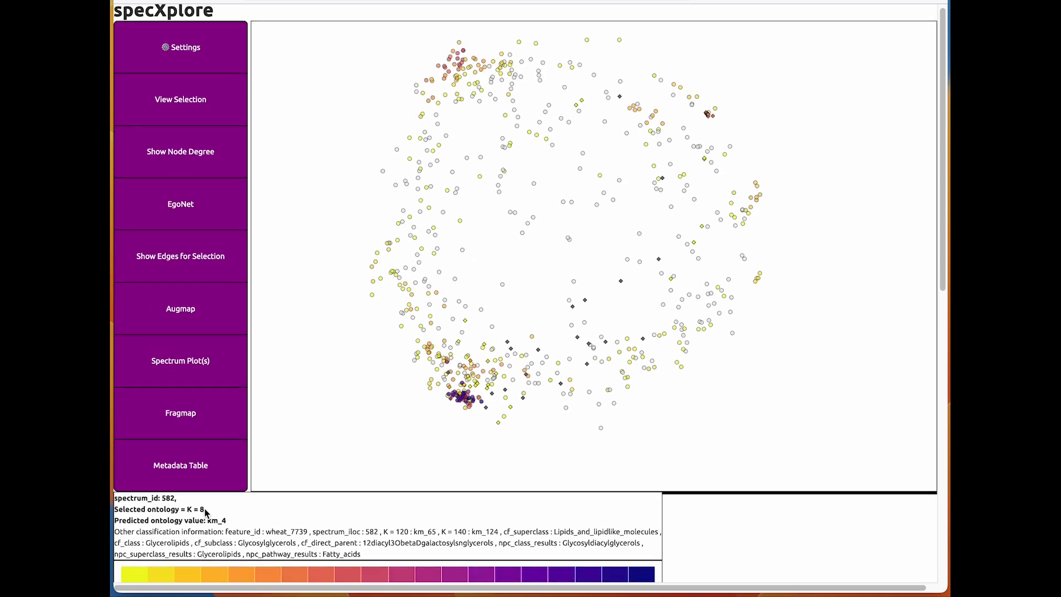
pyautogui.scroll(-1, 206, 503)
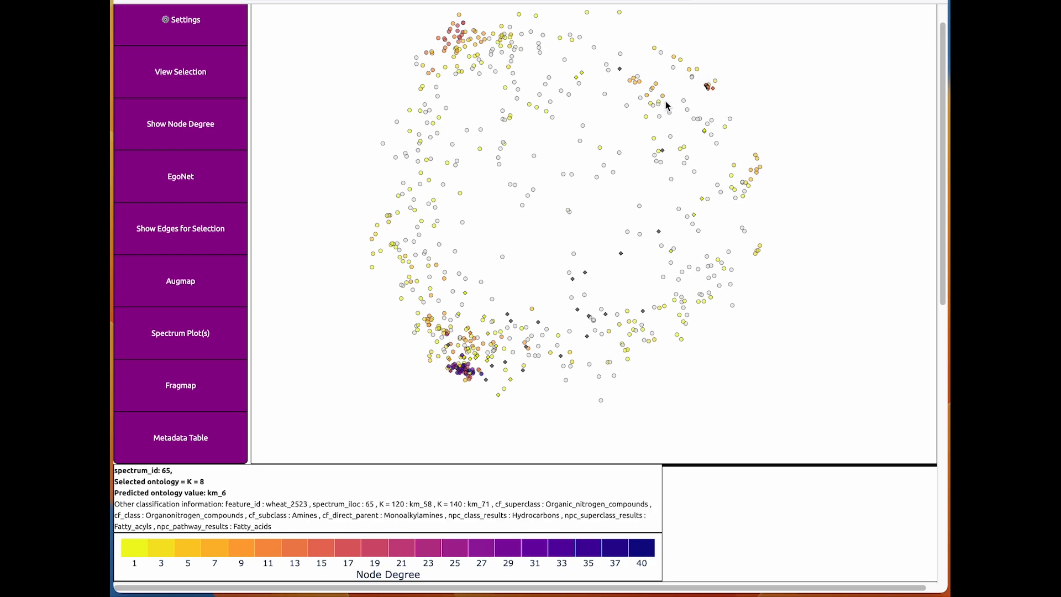
# Set the edge threshold to 0.8 and refresh the node degree colouring of the network.
pyautogui.click(186, 34)
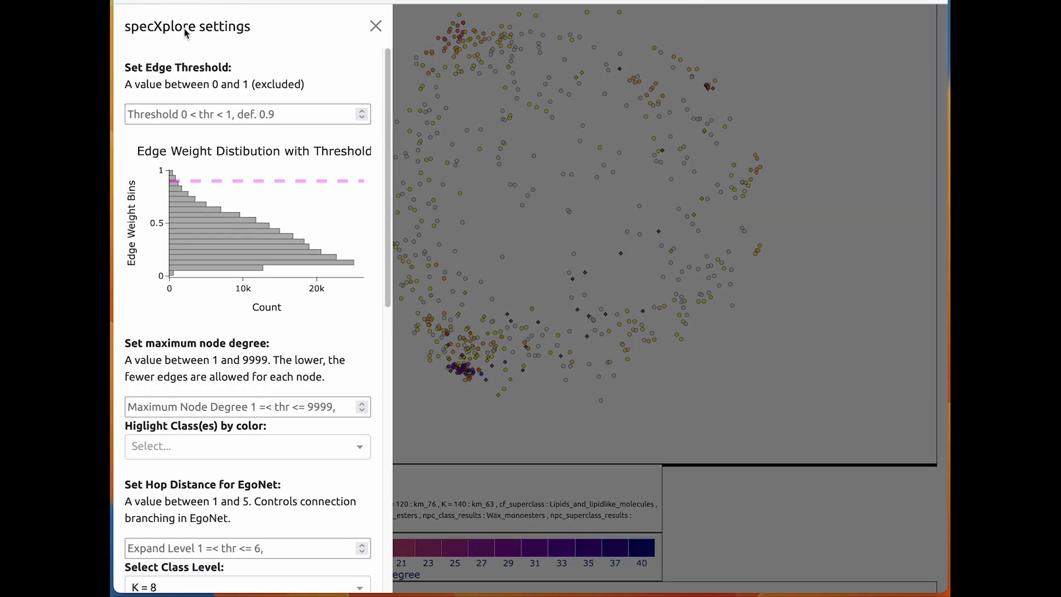
pyautogui.click(176, 113)
pyautogui.write('0.8')
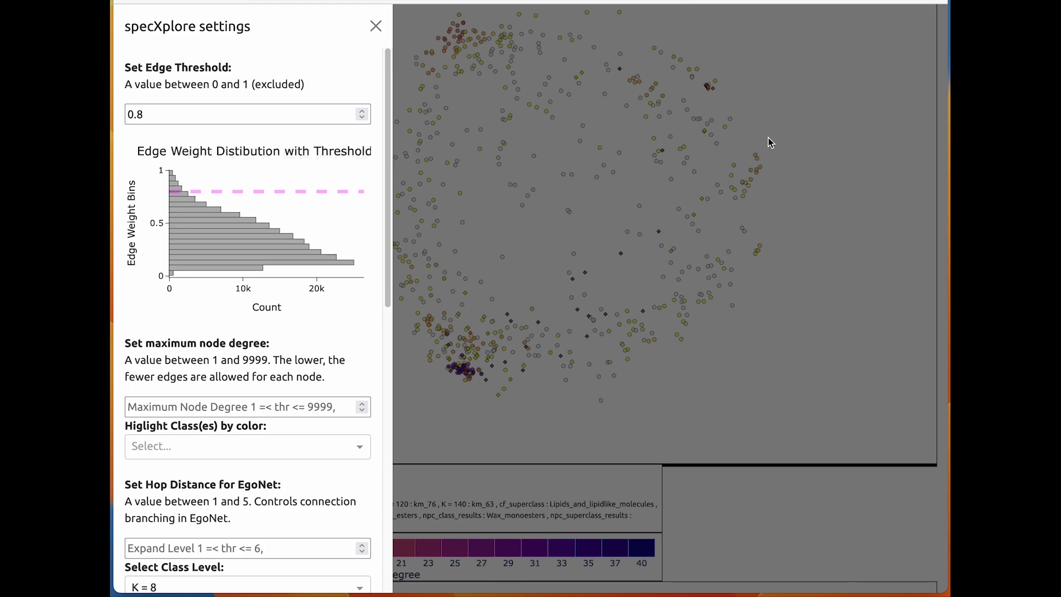
pyautogui.click(774, 116)
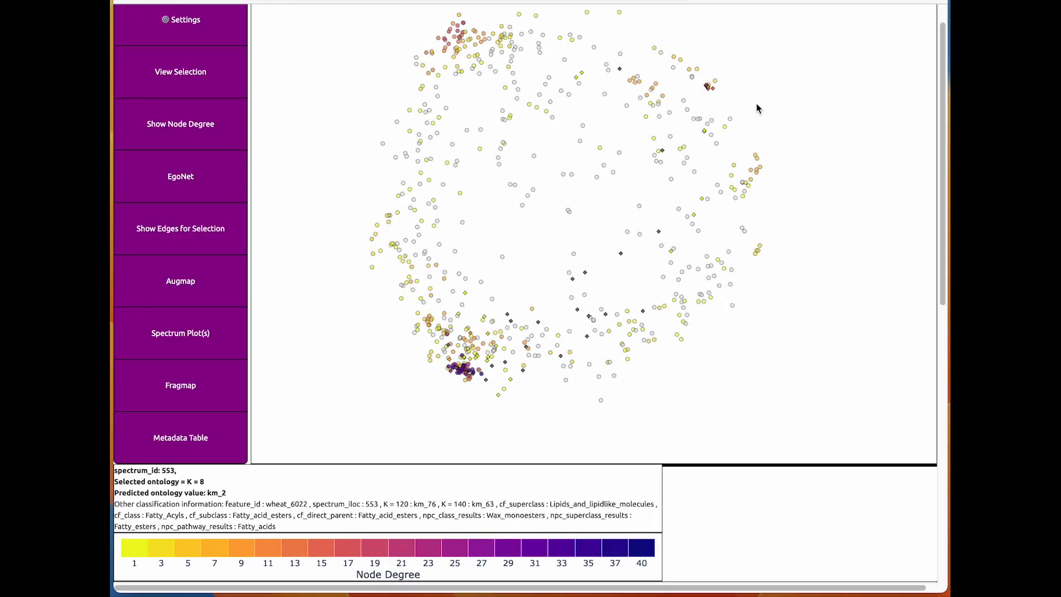
pyautogui.click(179, 126)
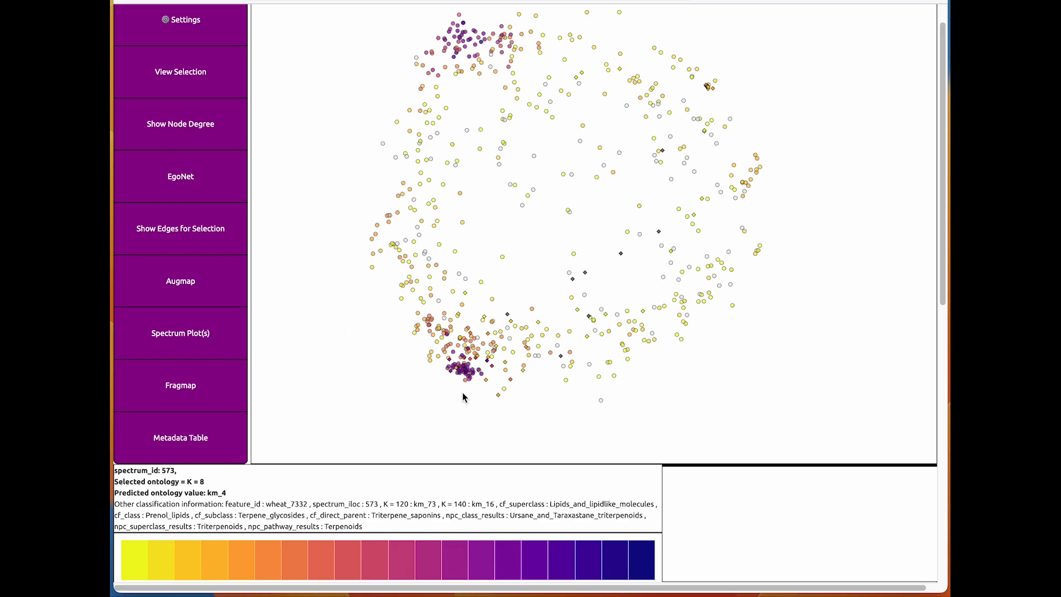
pyautogui.scroll(-1, 418, 487)
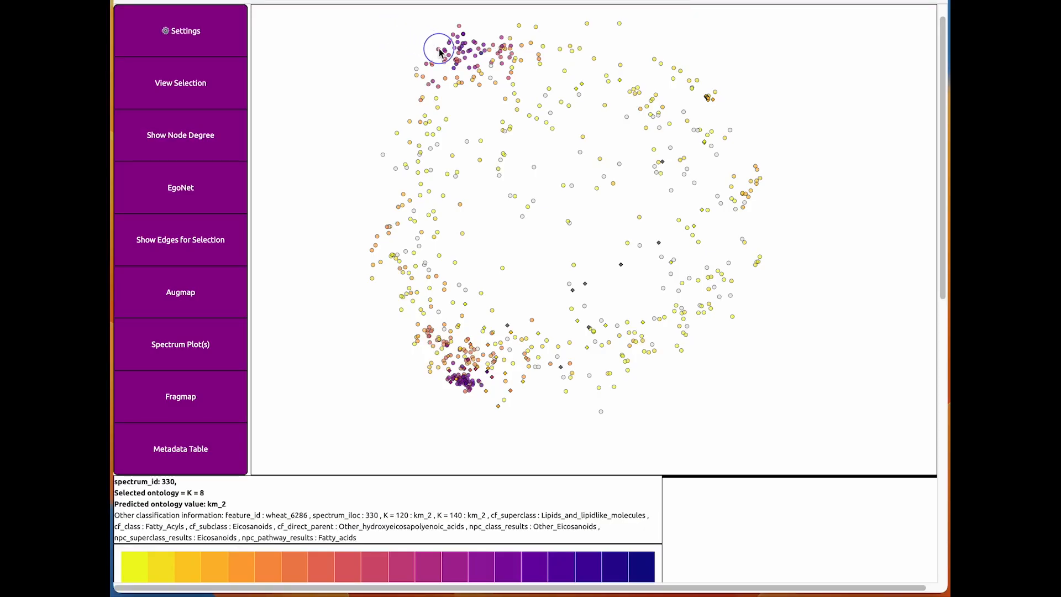
# Select the dense cluster in the network's upper-left region and show the edges for that selection.
pyautogui.moveTo(403, 11); pyautogui.dragTo(557, 117)
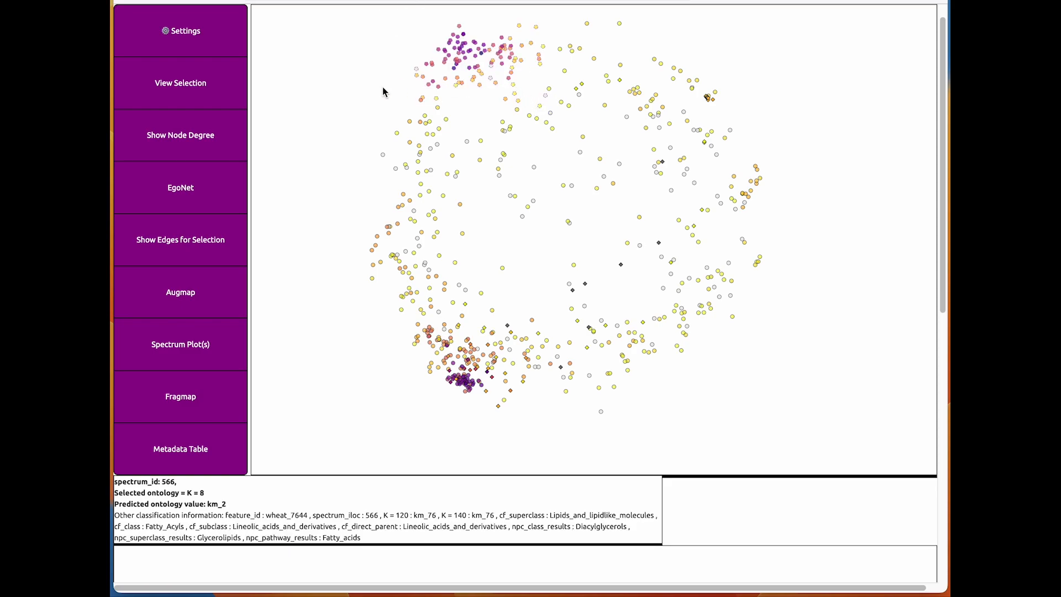
pyautogui.click(208, 241)
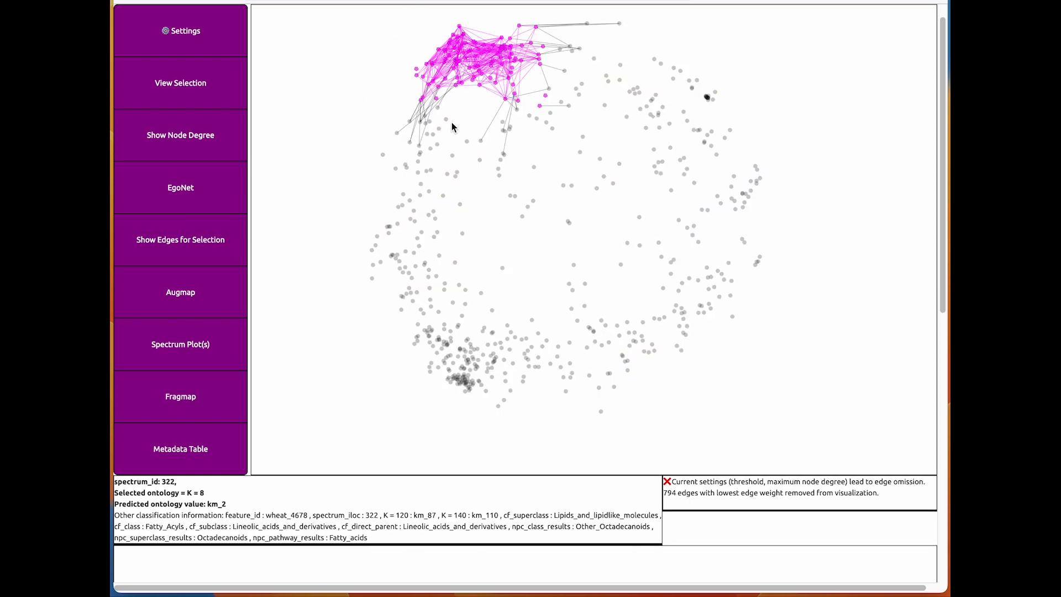
pyautogui.scroll(2, 469, 159)
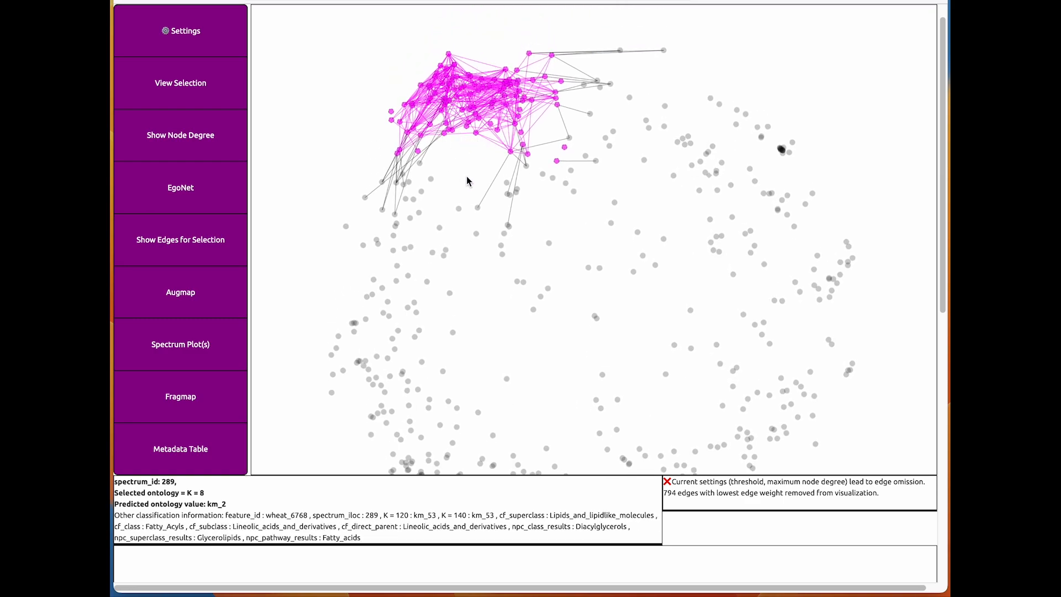
# Restore the node degree colouring, then select the nodes in the network's upper-right region and show their edges.
pyautogui.scroll(-2, 465, 177)
pyautogui.click(210, 137)
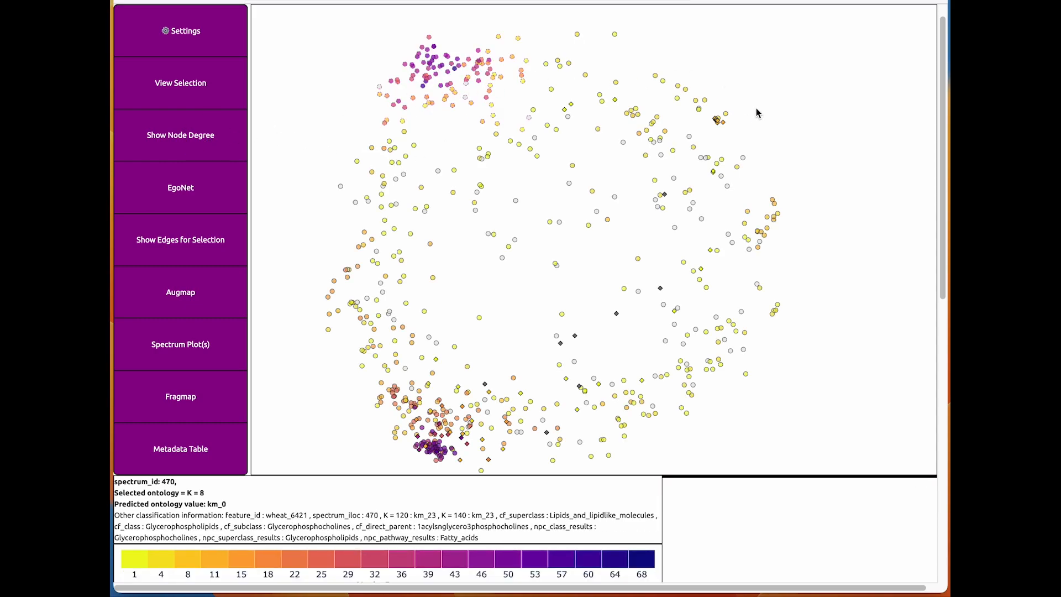
pyautogui.moveTo(810, 92); pyautogui.dragTo(657, 205)
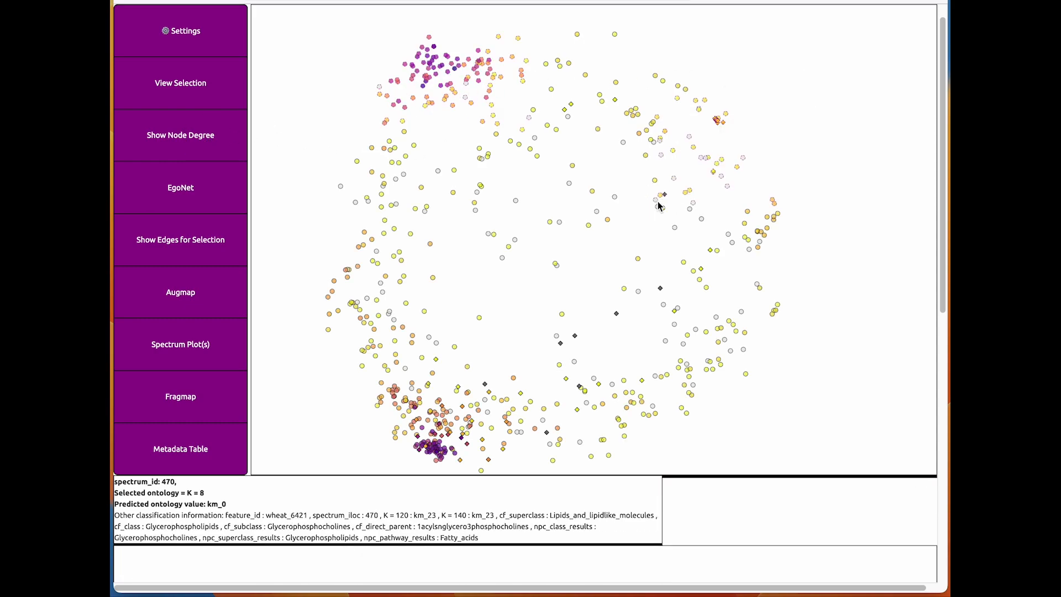
pyautogui.click(190, 243)
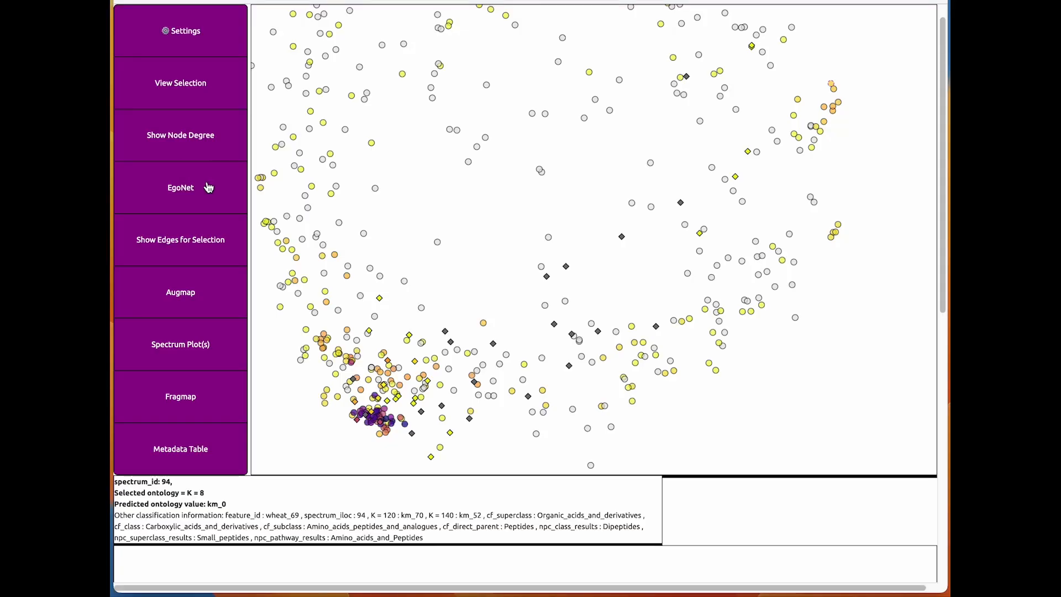
# Restore the node degree colouring and generate the EgoNet for spectrum 573, just above the dense lower-left cluster.
pyautogui.click(209, 190)
pyautogui.click(198, 143)
pyautogui.moveTo(324, 412); pyautogui.dragTo(423, 393)
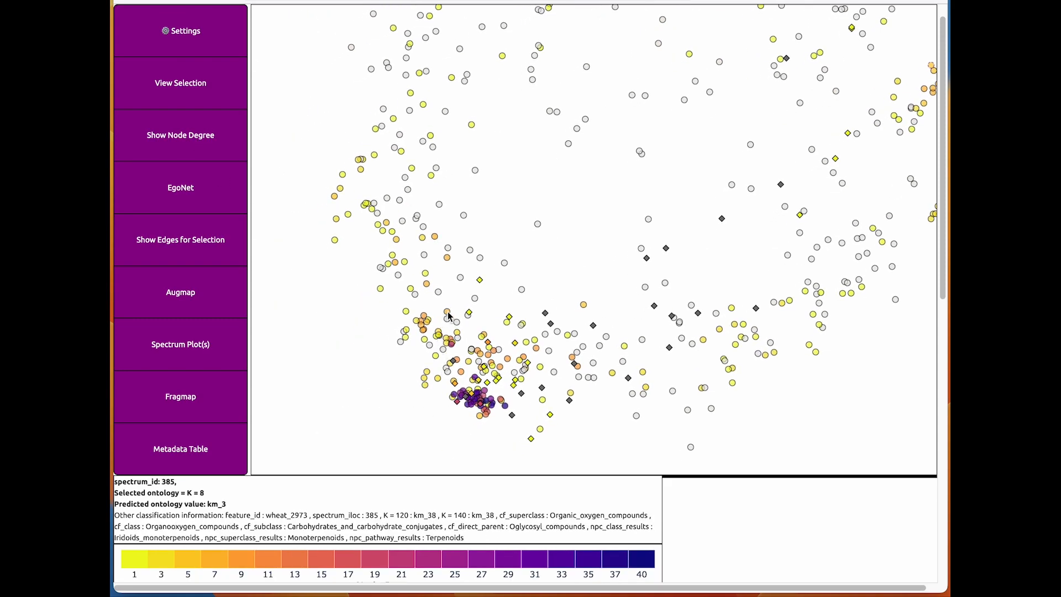
pyautogui.click(204, 191)
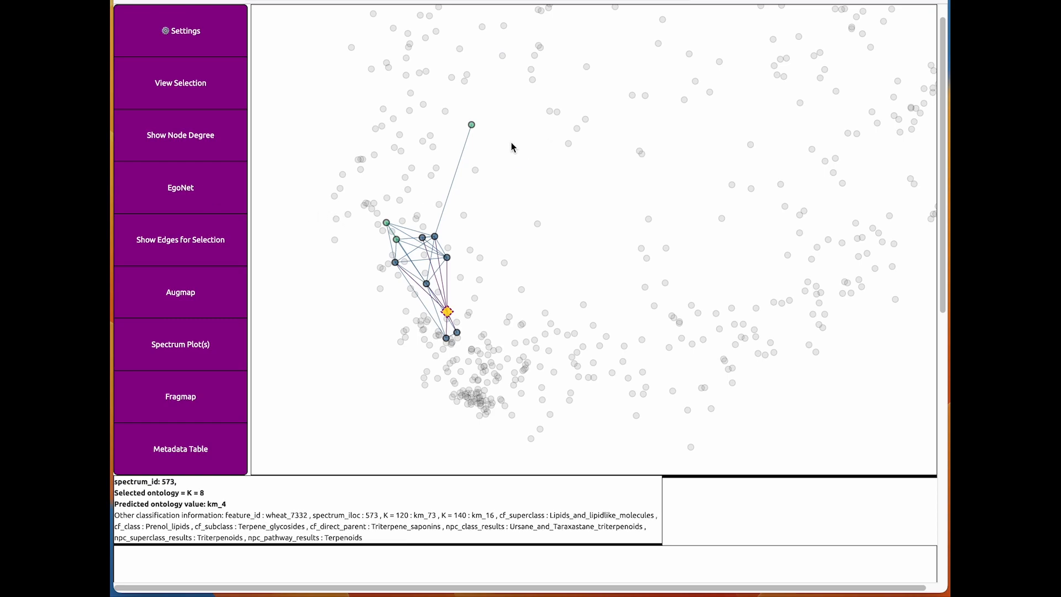
pyautogui.moveTo(508, 149); pyautogui.dragTo(512, 304)
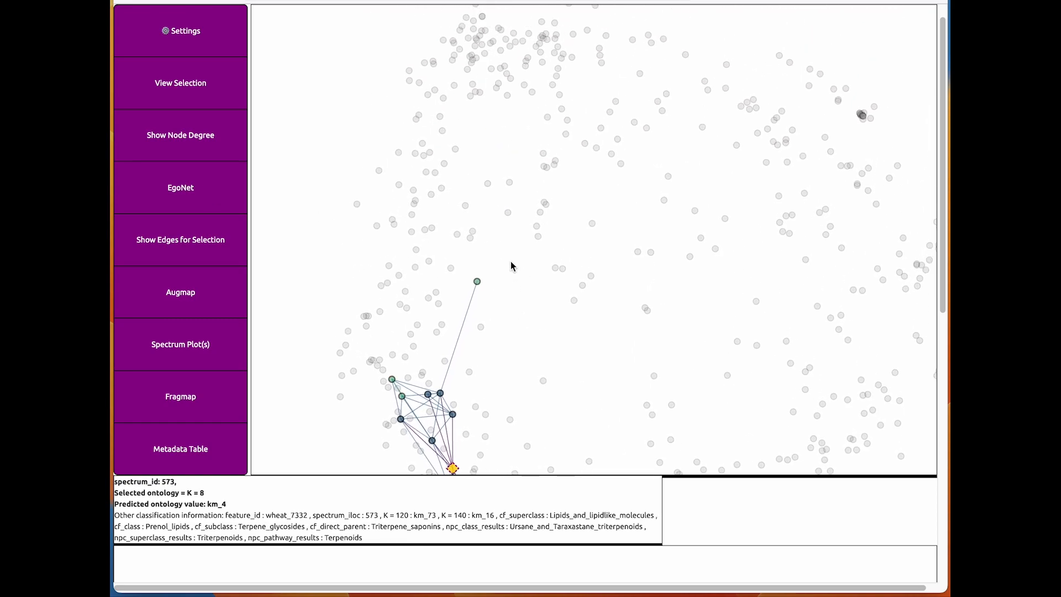
# Restore the node degree colouring and generate the EgoNet for spectrum 552, regenerating it after clearing the view.
pyautogui.click(169, 141)
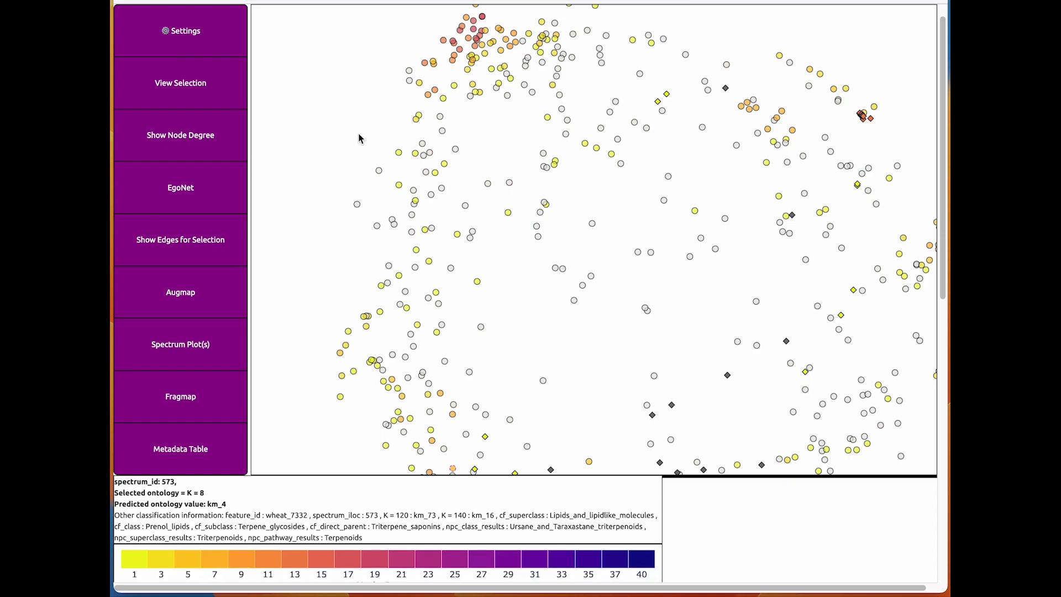
pyautogui.click(399, 153)
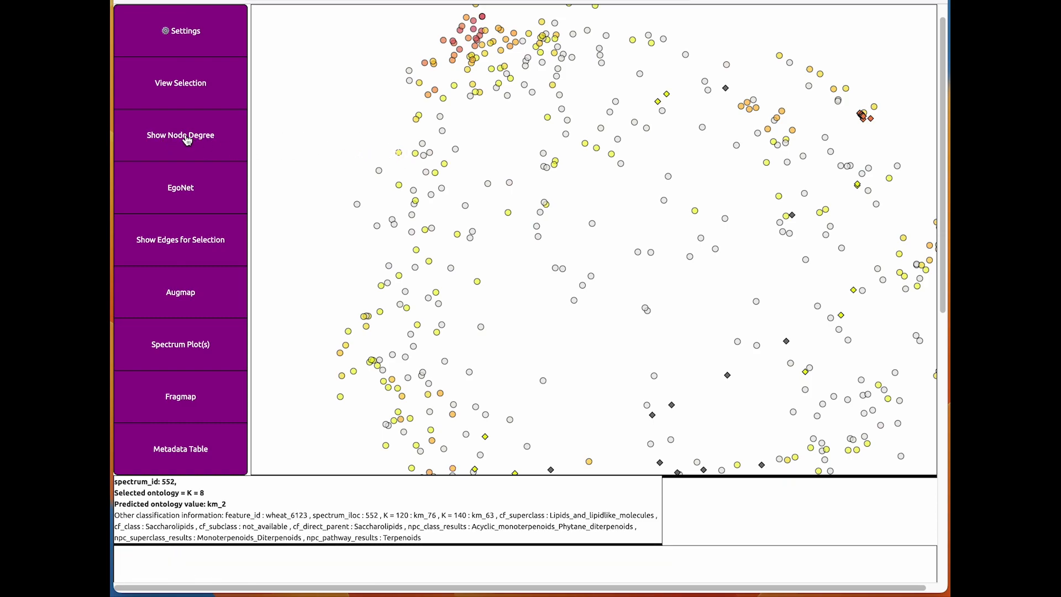
pyautogui.click(201, 189)
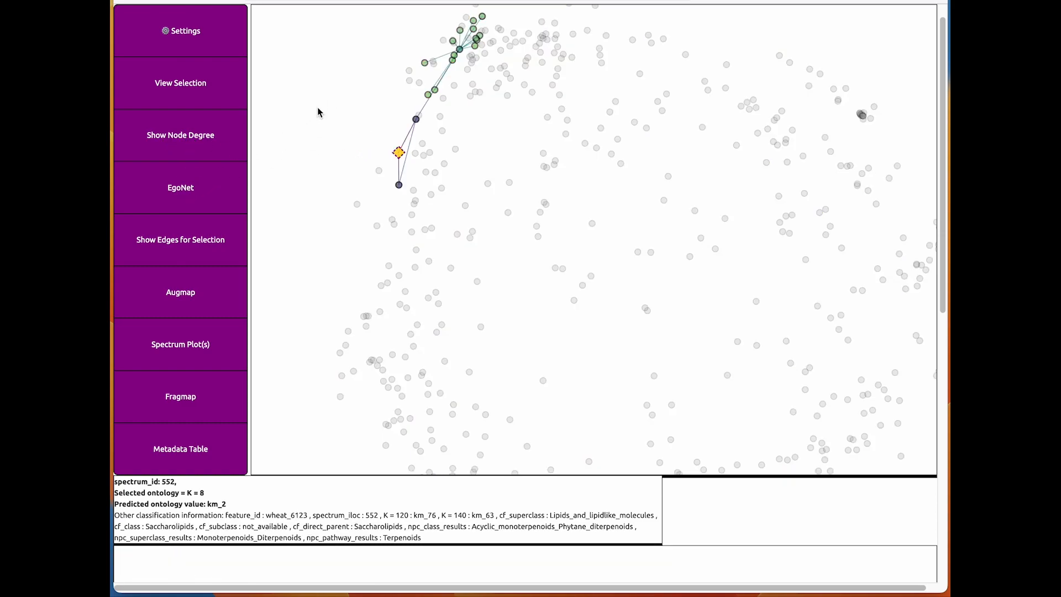
pyautogui.click(362, 149)
pyautogui.click(361, 160)
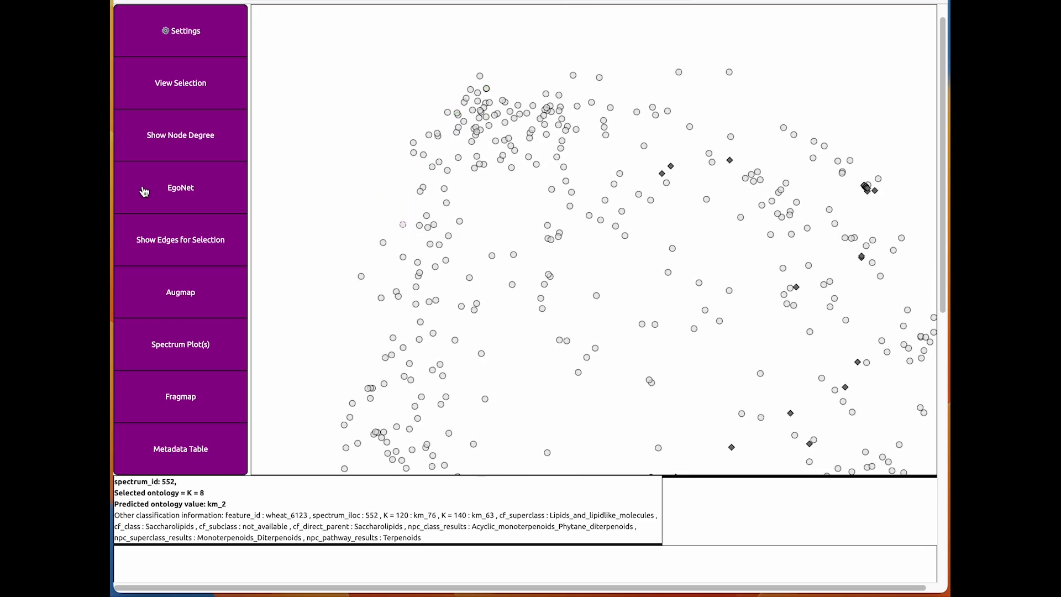
pyautogui.click(182, 189)
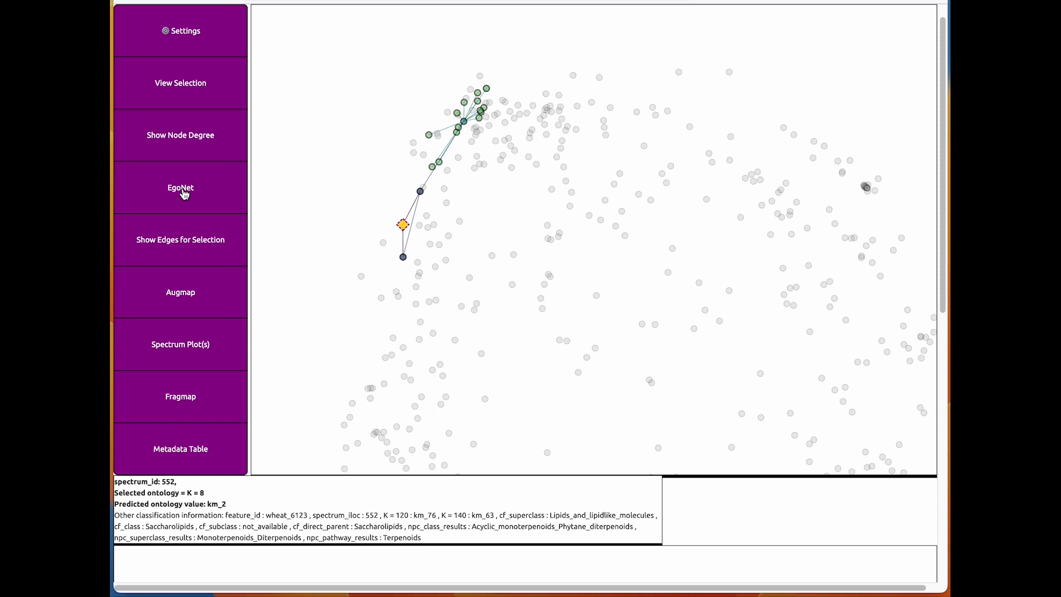
# Inspect the classification details of the nodes connected to spectrum 552 in its EgoNet.
pyautogui.scroll(5, 309, 168)
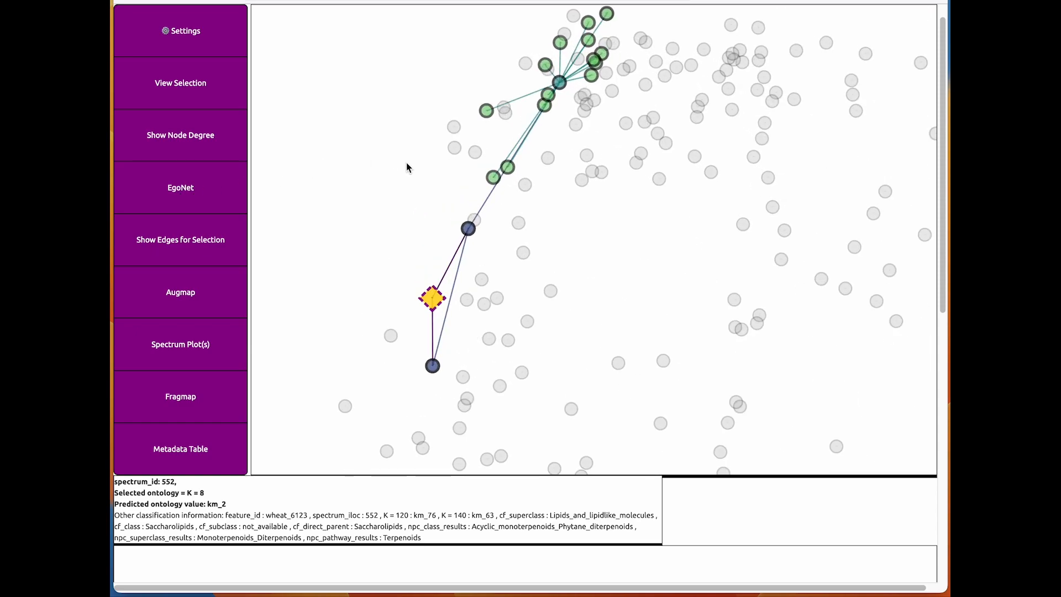
pyautogui.click(393, 208)
pyautogui.click(448, 269)
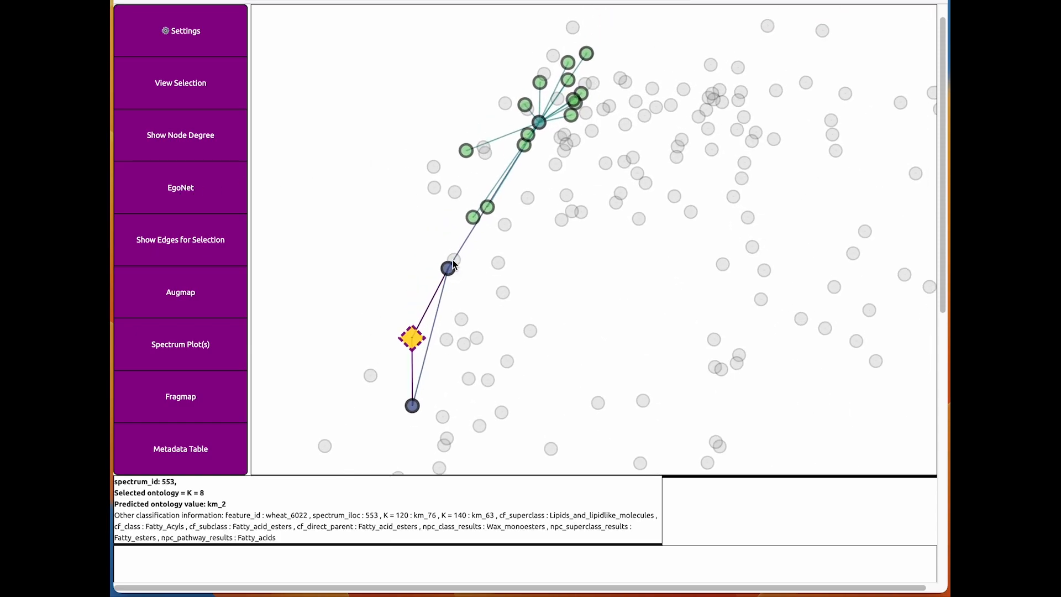
pyautogui.moveTo(552, 103)
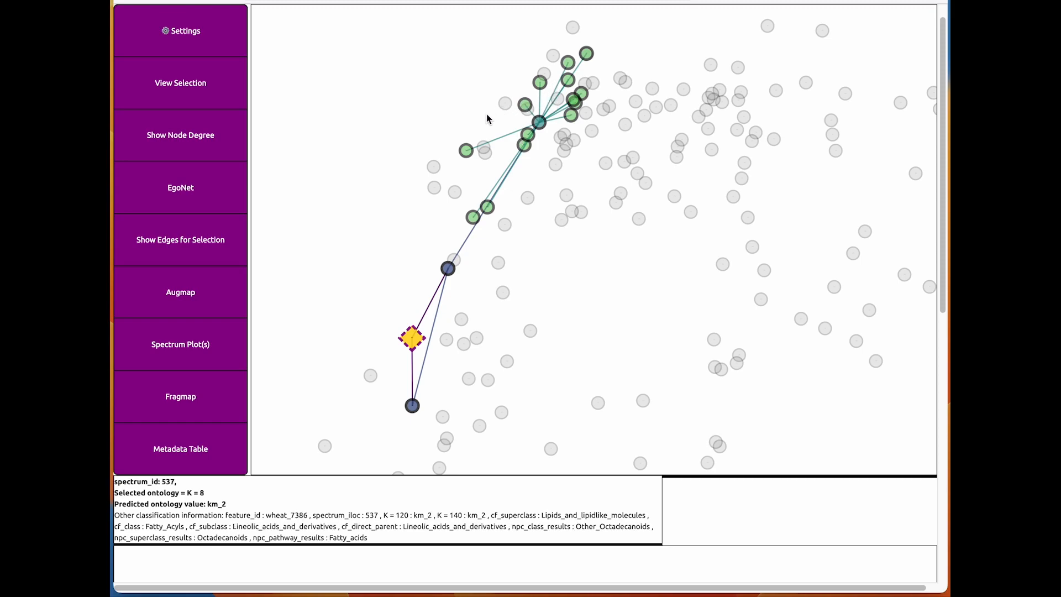
pyautogui.click(397, 218)
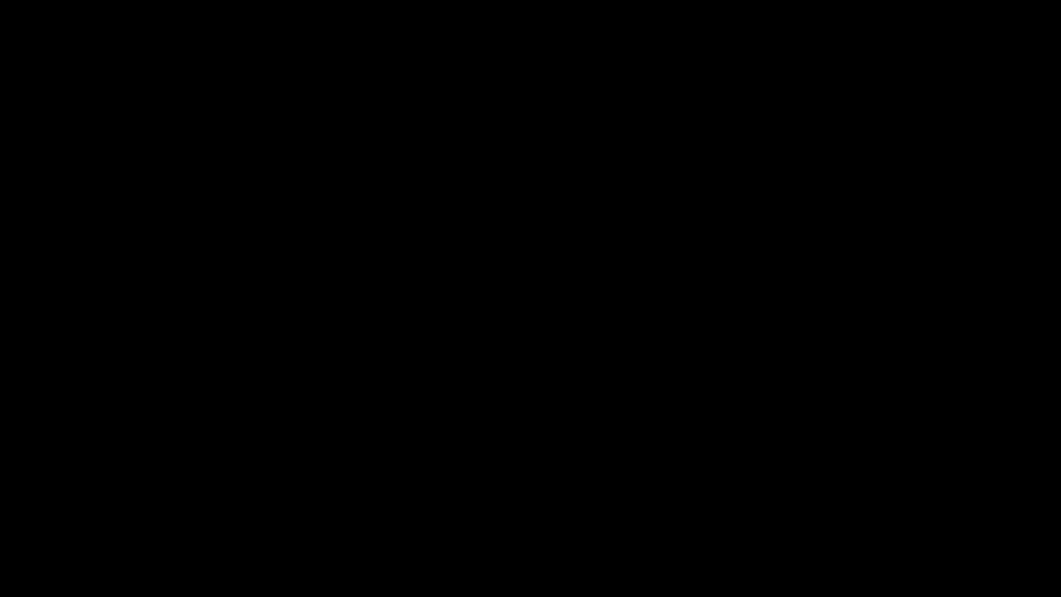
# Select the group of nodes in the network's upper-left region and generate an Augmap of their pairwise similarities.
pyautogui.moveTo(358, 26); pyautogui.dragTo(561, 194)
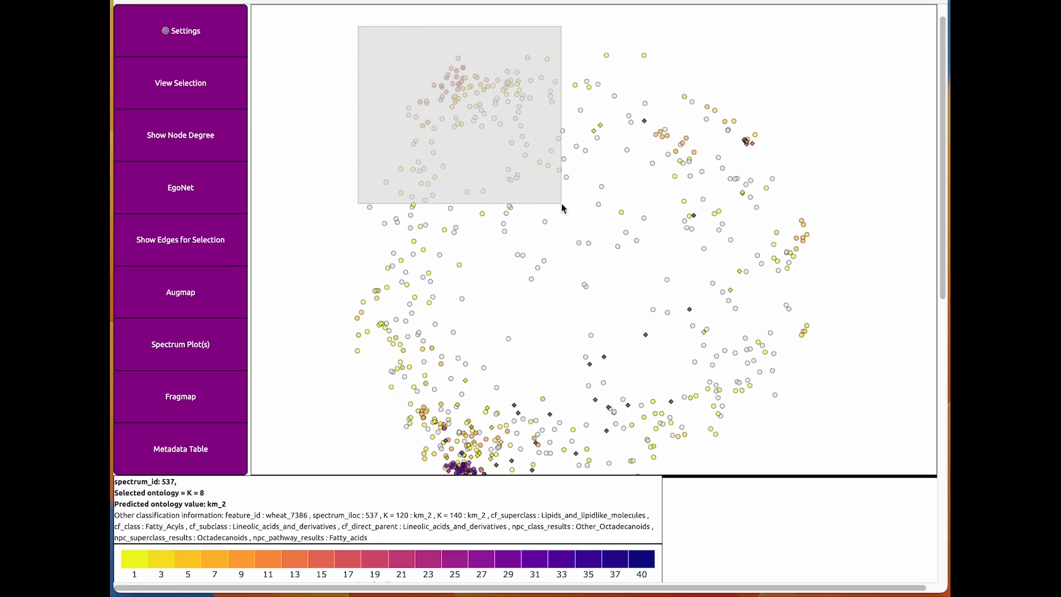
pyautogui.moveTo(435, 181)
pyautogui.click(183, 293)
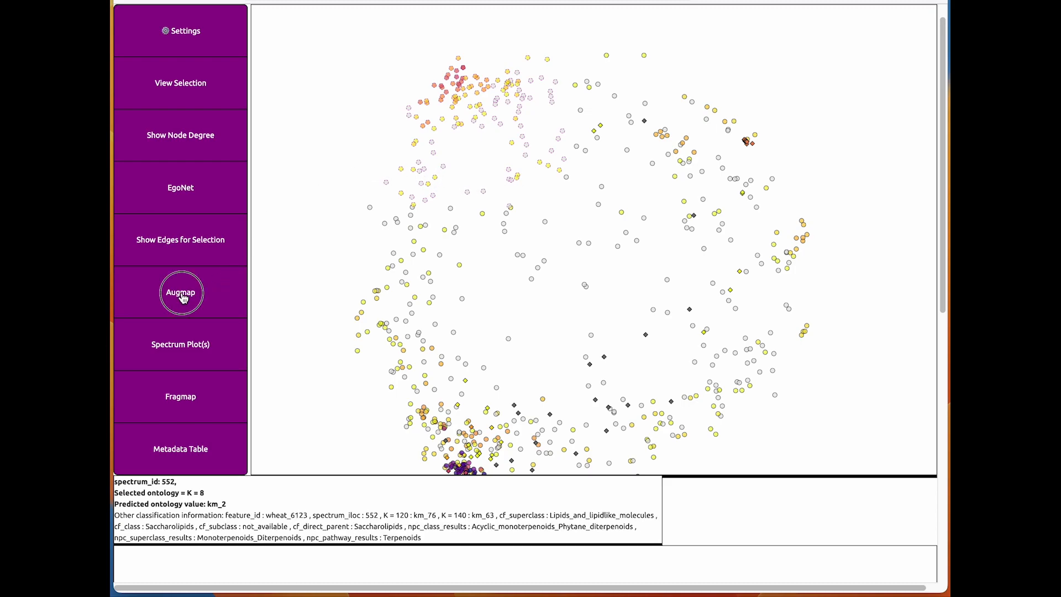
pyautogui.scroll(-7, 213, 335)
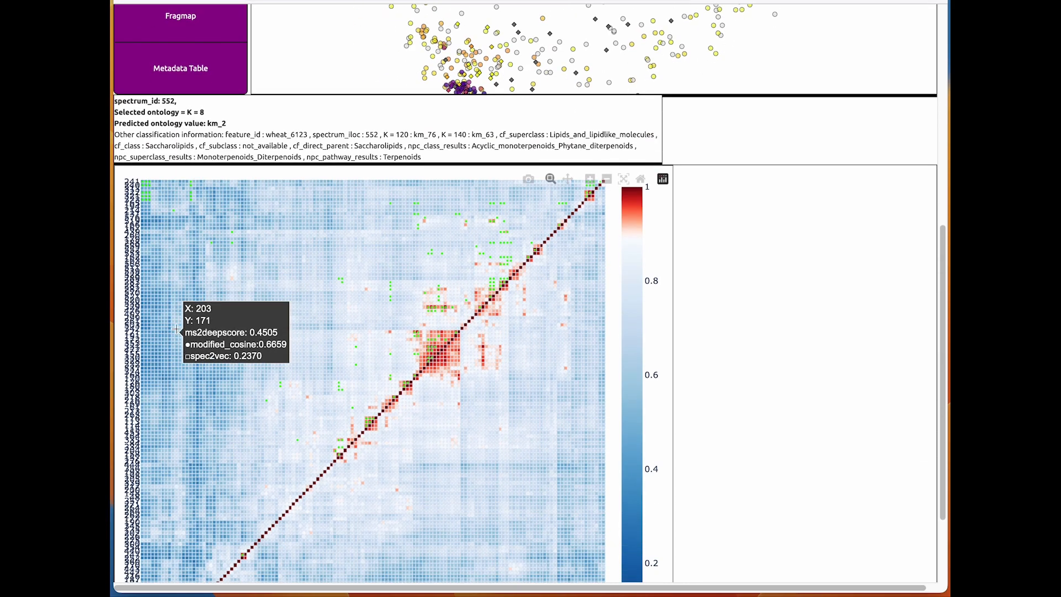
pyautogui.scroll(-2, 651, 385)
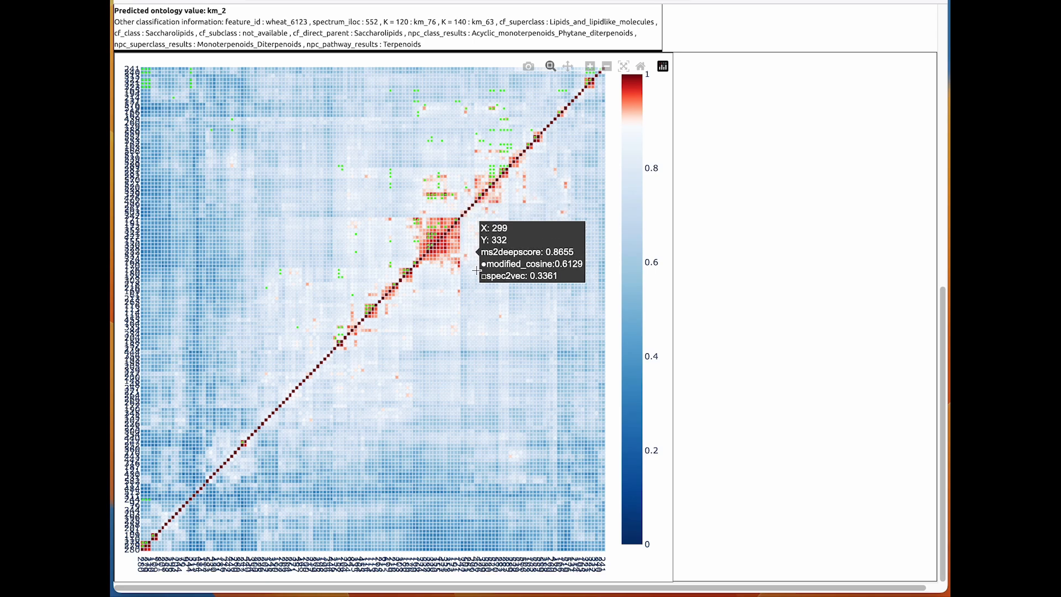
# Zoom the Augmap in on the region around the dense high-similarity block along the diagonal.
pyautogui.moveTo(310, 153); pyautogui.dragTo(537, 348)
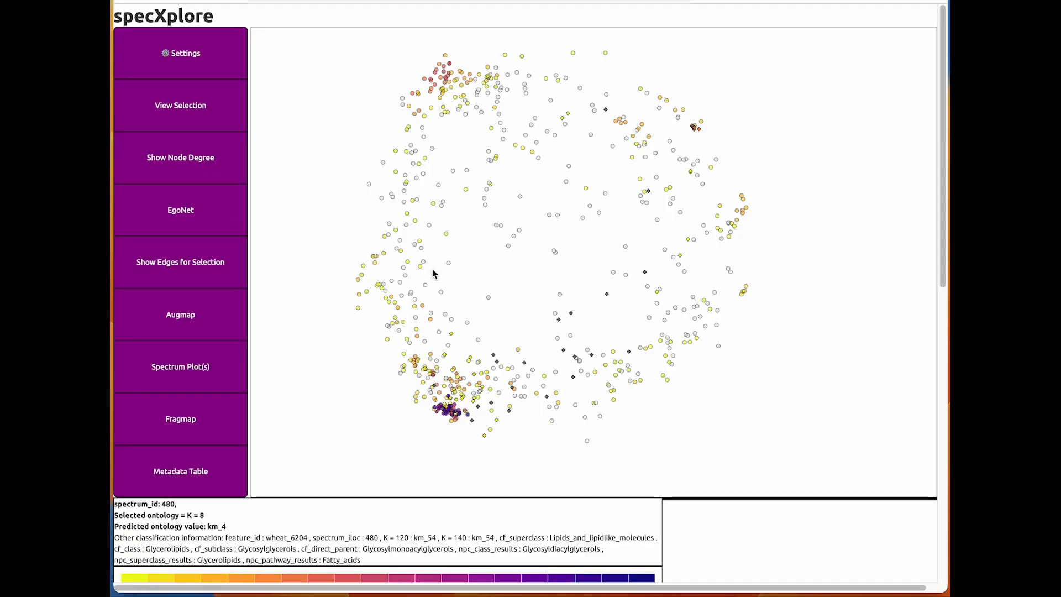
# Select the nodes on the dense lower-left cluster's left edge, move them clear of the cluster and reselect them as a group.
pyautogui.scroll(5, 466, 289)
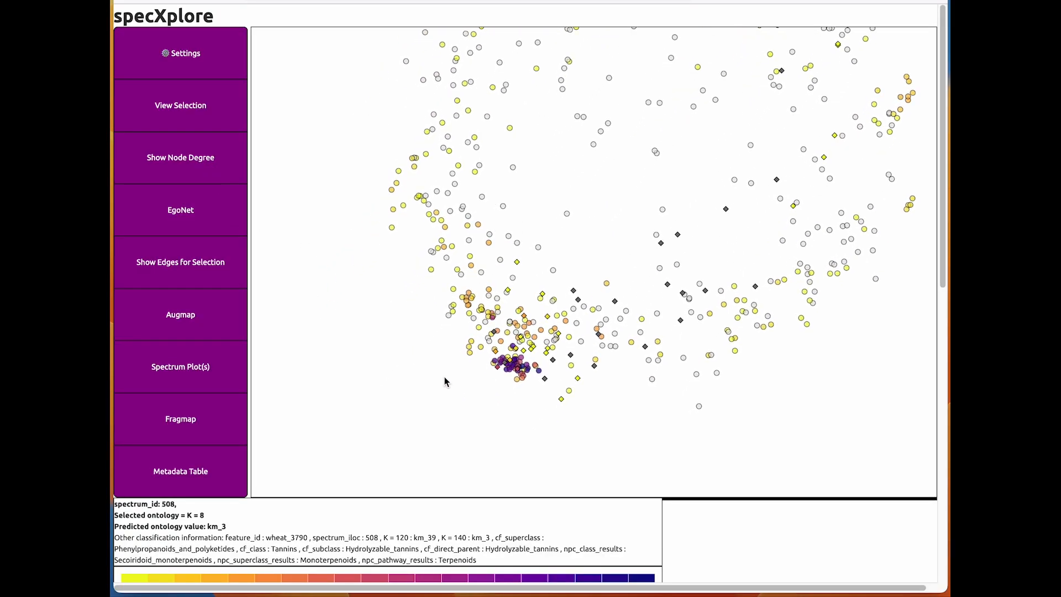
pyautogui.scroll(5, 480, 332)
pyautogui.click(556, 301)
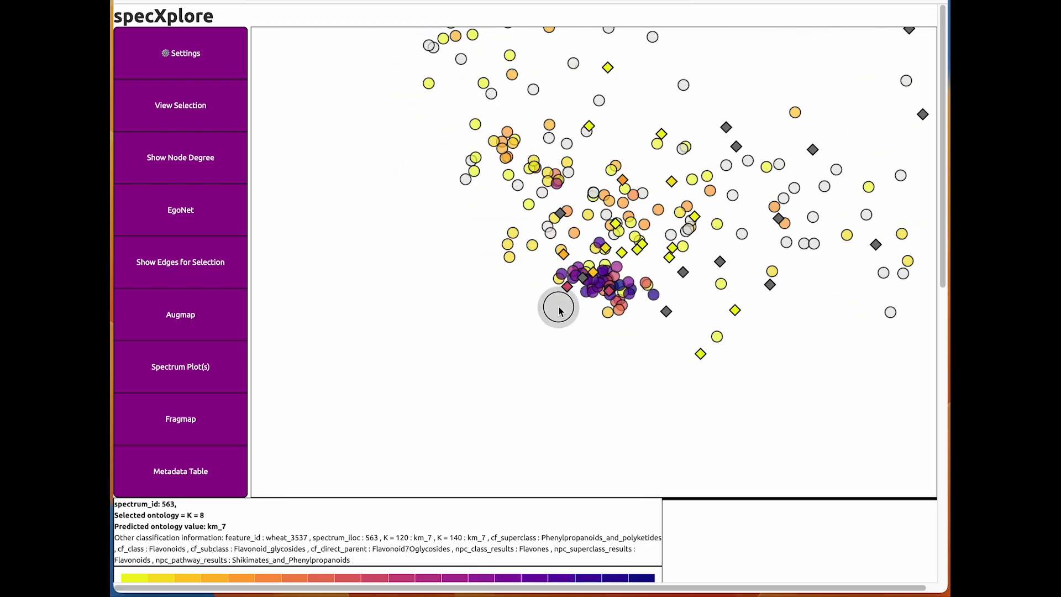
pyautogui.moveTo(544, 258); pyautogui.dragTo(549, 292)
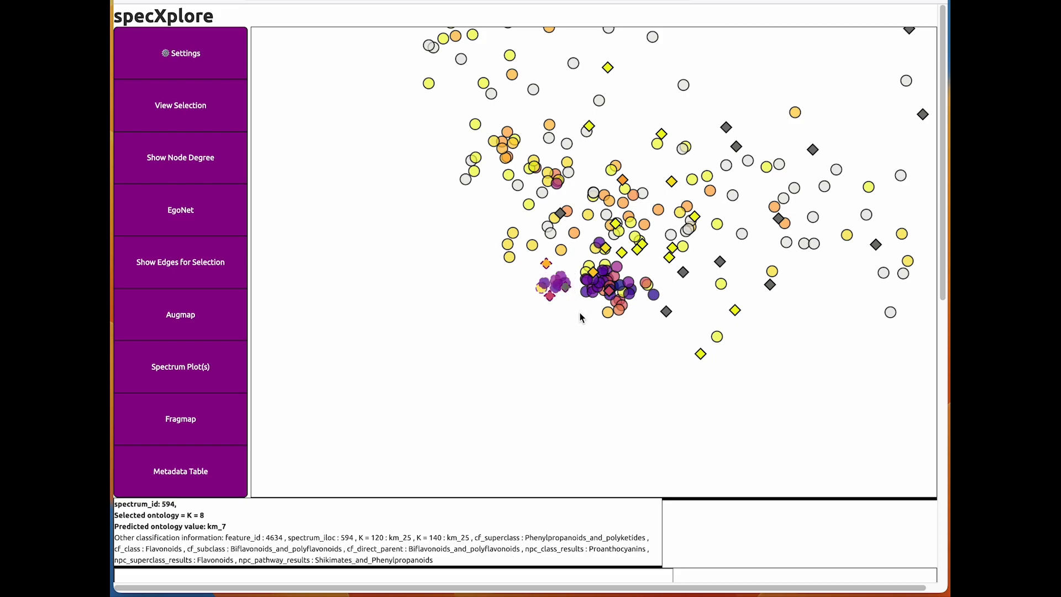
pyautogui.moveTo(555, 285); pyautogui.dragTo(469, 315)
pyautogui.click(540, 333)
pyautogui.moveTo(496, 280); pyautogui.dragTo(442, 346)
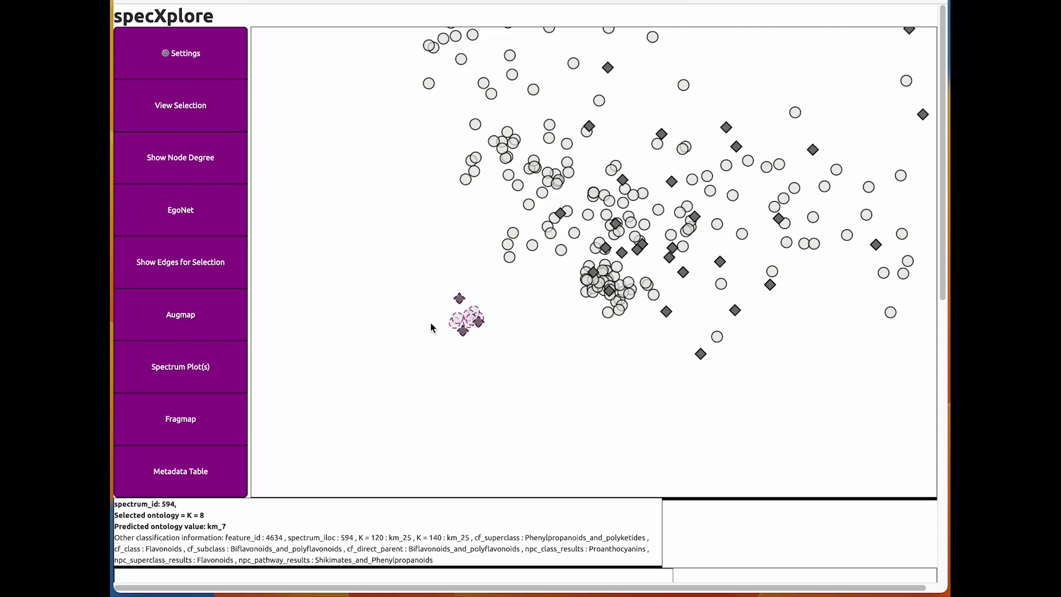
# Generate a Fragmap for the separated group of spectra and zoom in on part of its mass-to-charge range.
pyautogui.click(188, 417)
pyautogui.scroll(-9, 177, 326)
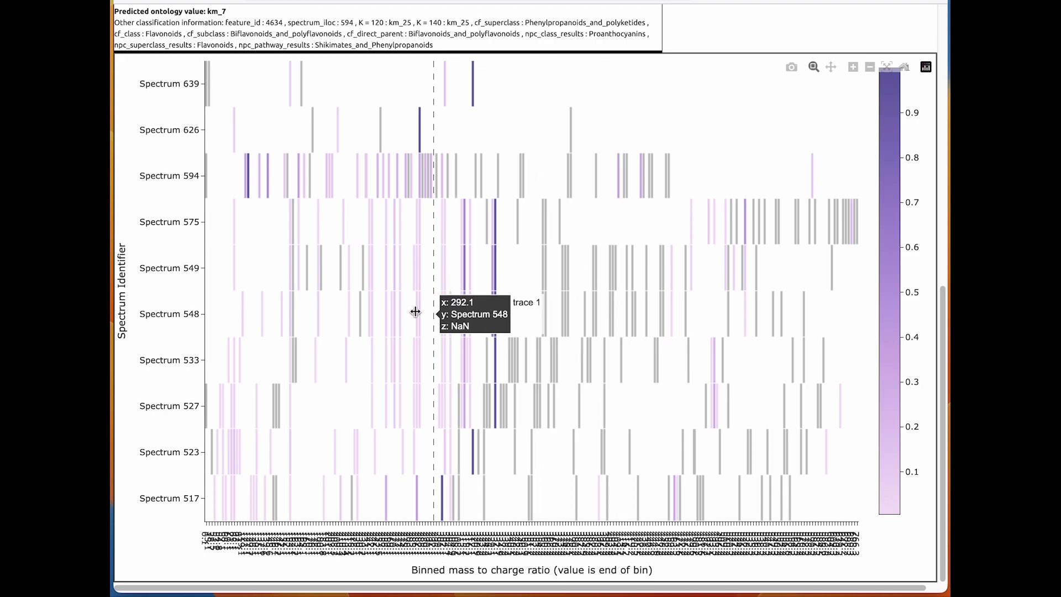
pyautogui.moveTo(338, 302); pyautogui.dragTo(522, 308)
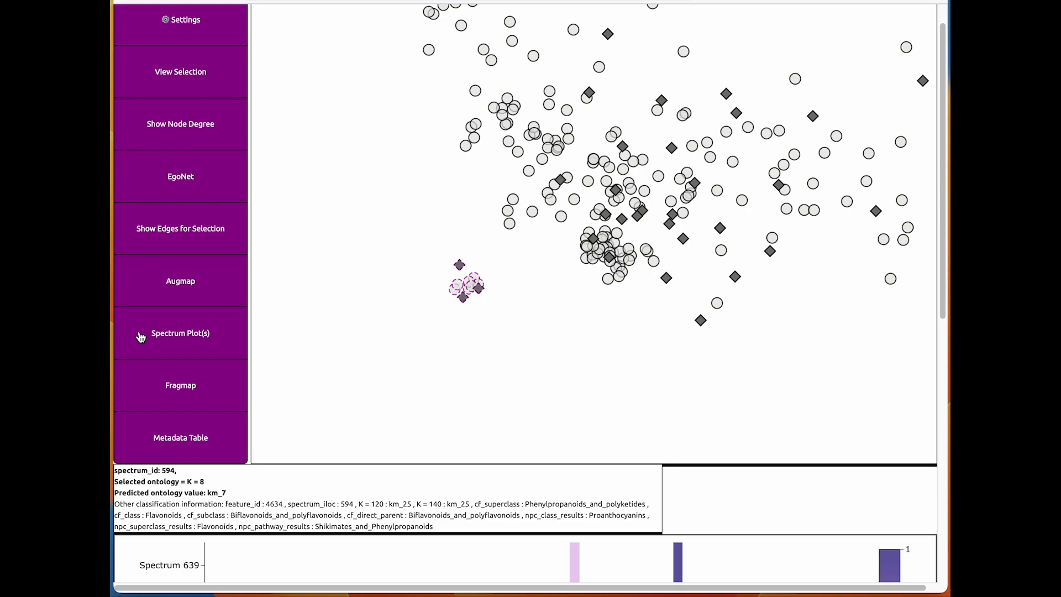
# Show the metadata table for the selected group and examine its columns from feature_id across to the far end.
pyautogui.click(168, 429)
pyautogui.scroll(-7, 168, 429)
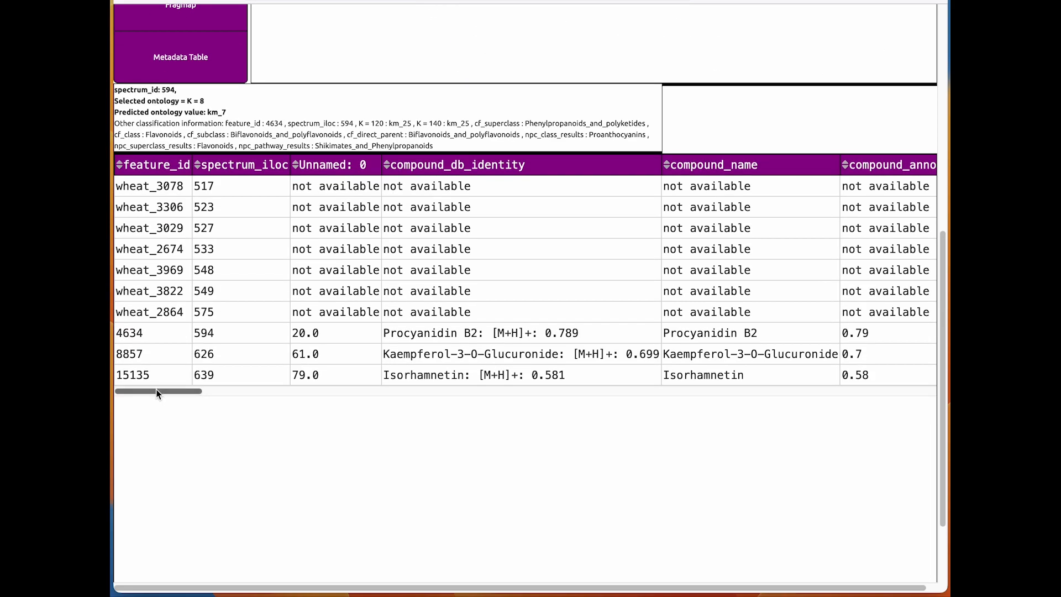
pyautogui.moveTo(156, 392); pyautogui.dragTo(133, 395)
pyautogui.moveTo(134, 393); pyautogui.dragTo(875, 408)
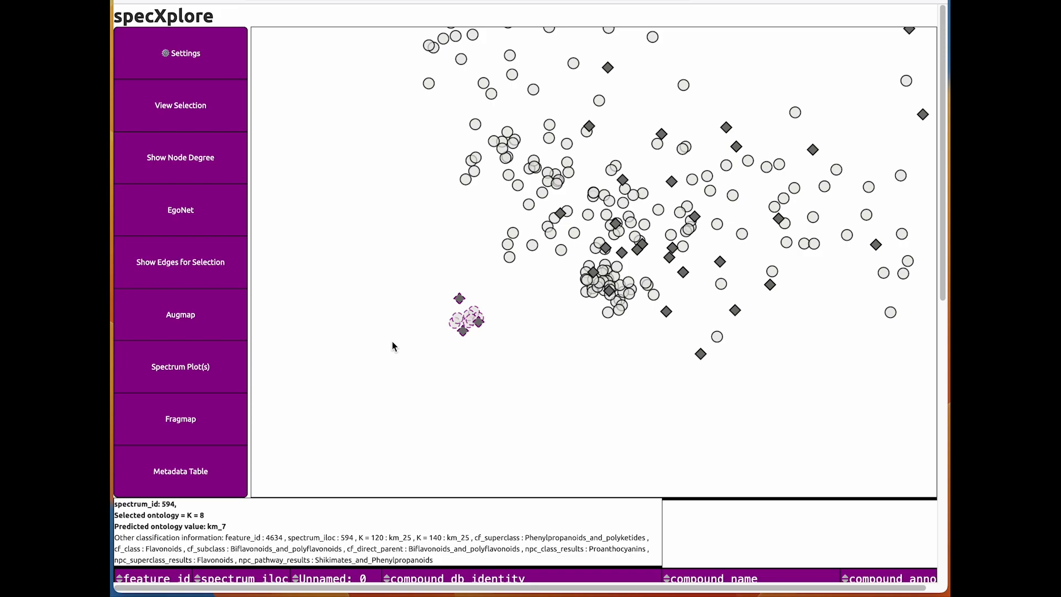
# Plot spectrum 527 from the separated group and generate a mirror plot comparing it with spectrum 523.
pyautogui.click(457, 322)
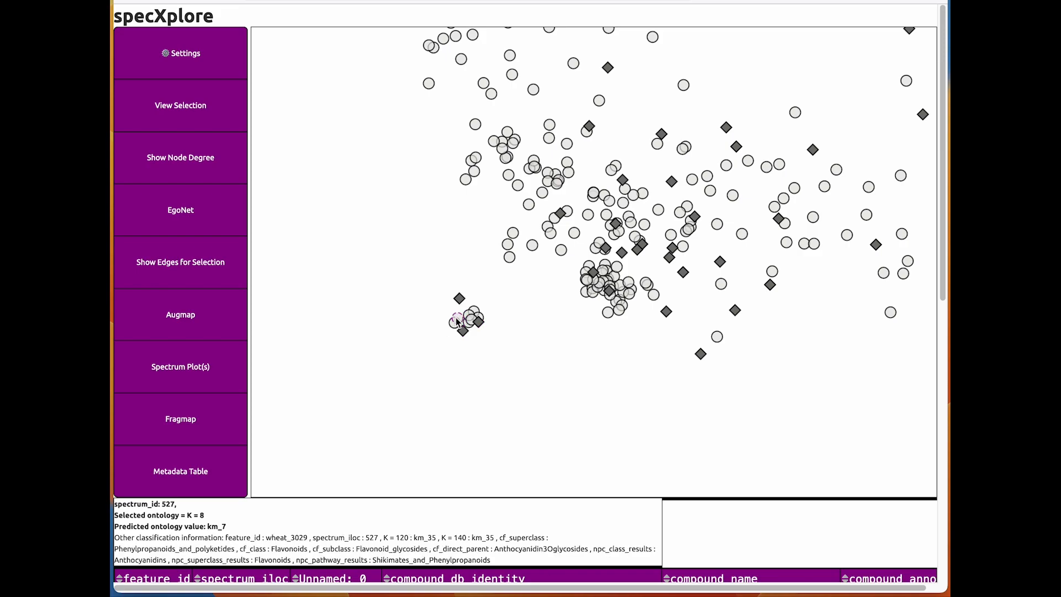
pyautogui.click(177, 366)
pyautogui.scroll(-8, 387, 309)
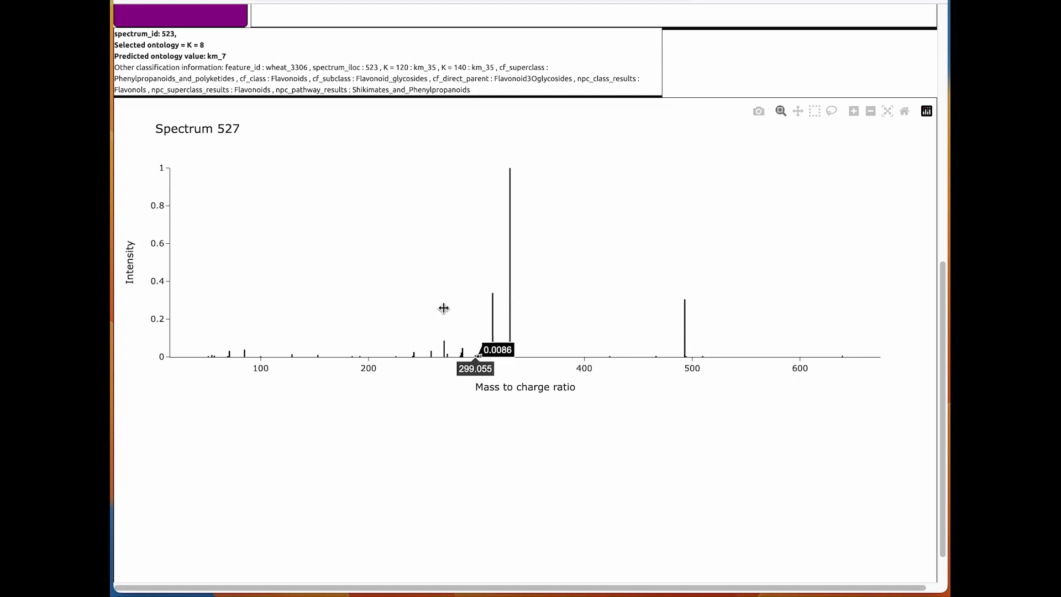
pyautogui.scroll(3, 238, 268)
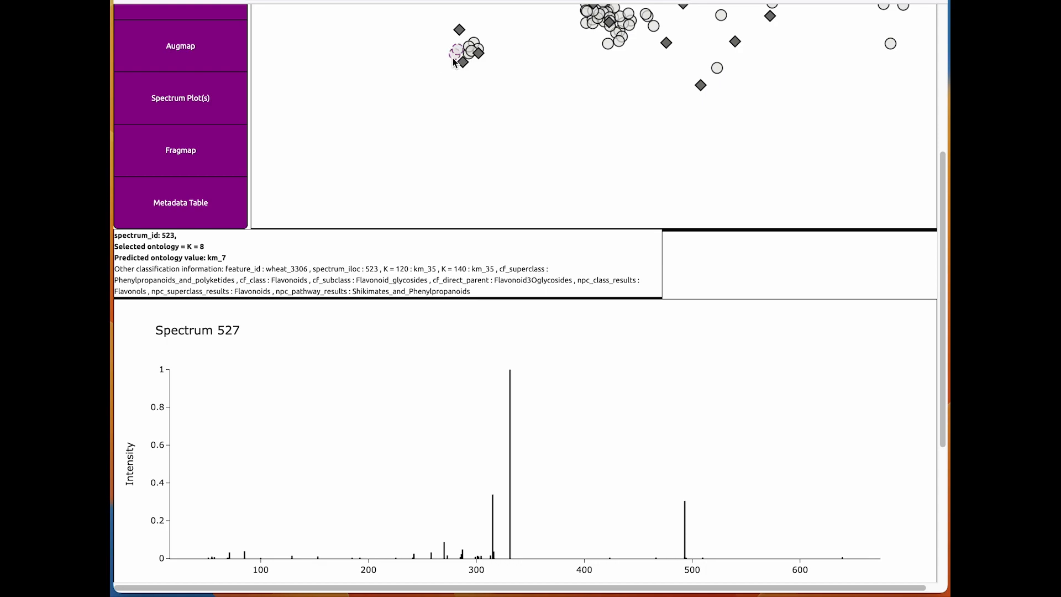
pyautogui.click(218, 99)
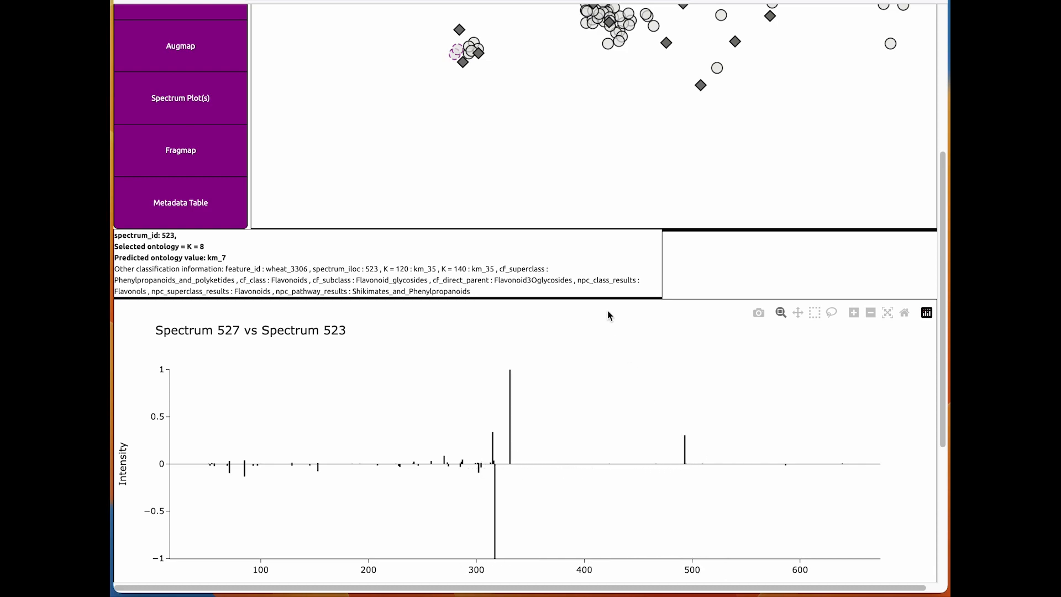
# Select the whole separated group, generate individual plots for all its spectra and look through them.
pyautogui.moveTo(436, 20); pyautogui.dragTo(498, 86)
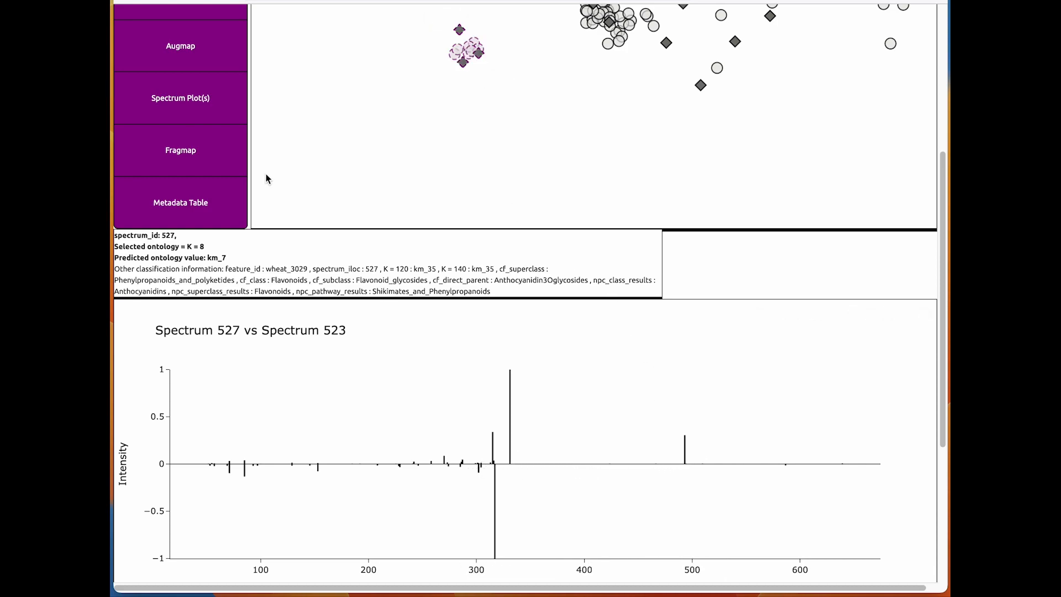
pyautogui.click(206, 107)
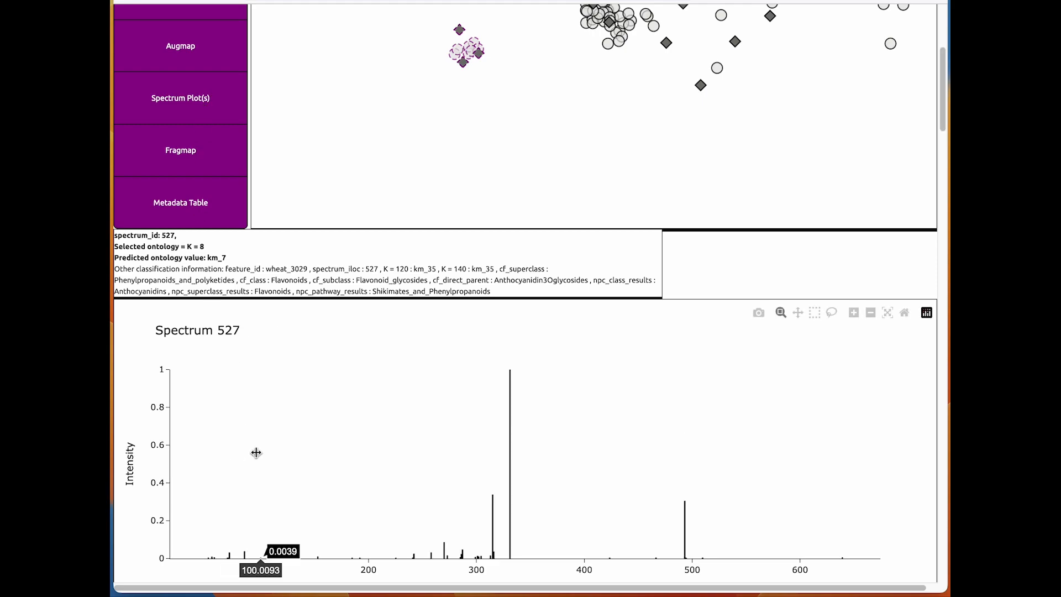
pyautogui.scroll(-3, 253, 451)
pyautogui.scroll(-20, 303, 390)
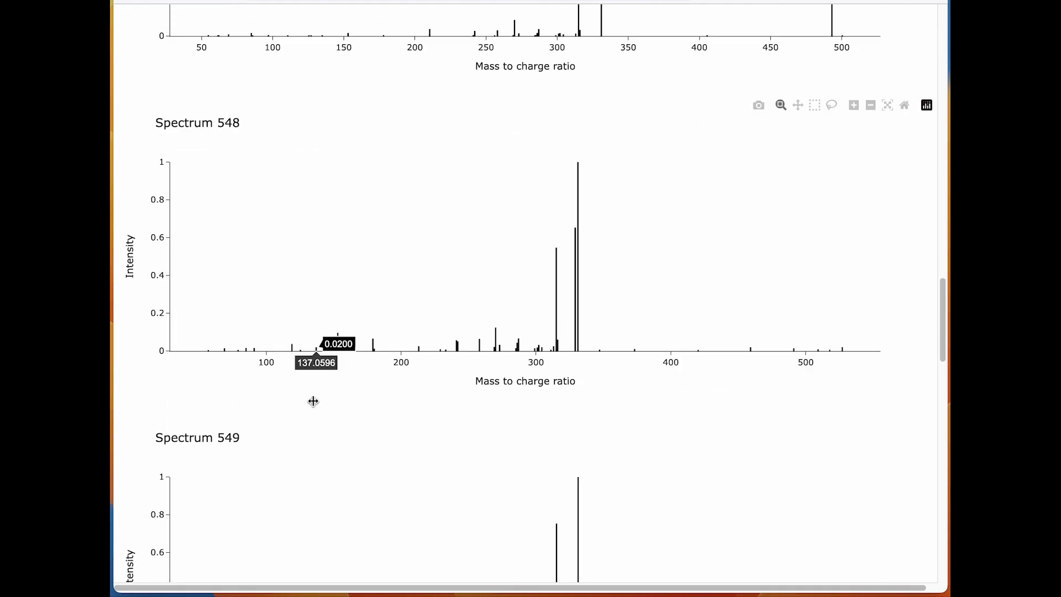
pyautogui.scroll(-4, 311, 397)
pyautogui.scroll(20, 304, 389)
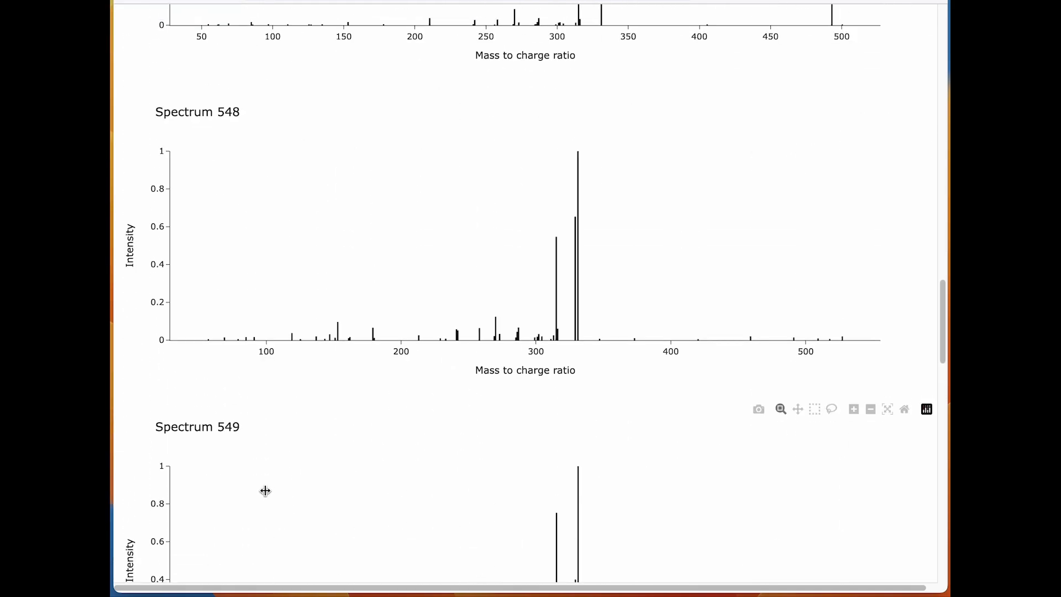
pyautogui.scroll(15, 246, 514)
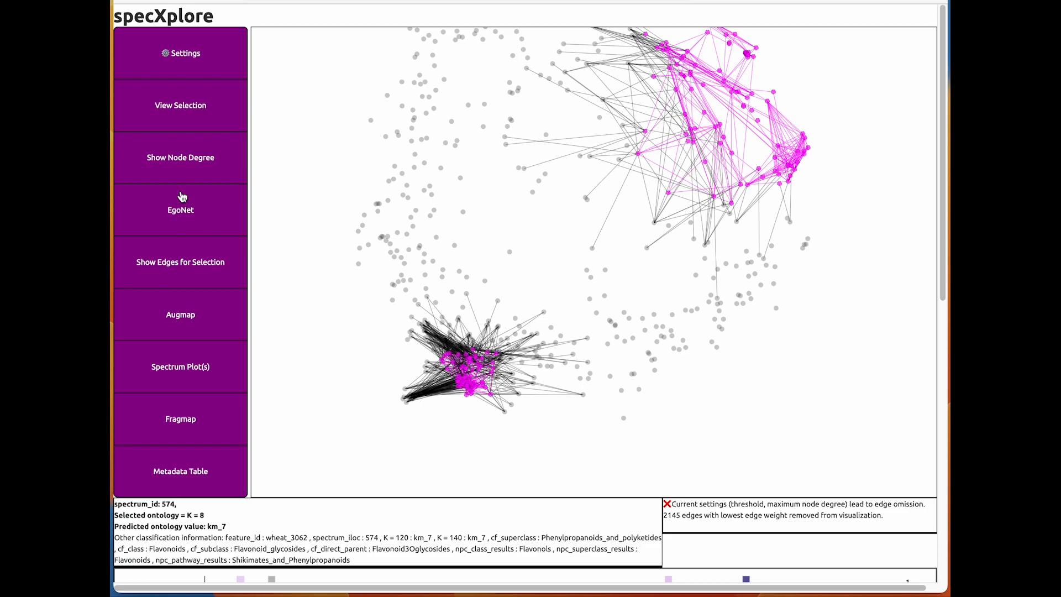
# Highlight all eight classes of the K = 8 level by color, from km_0 to km_7, and close the settings.
pyautogui.click(198, 51)
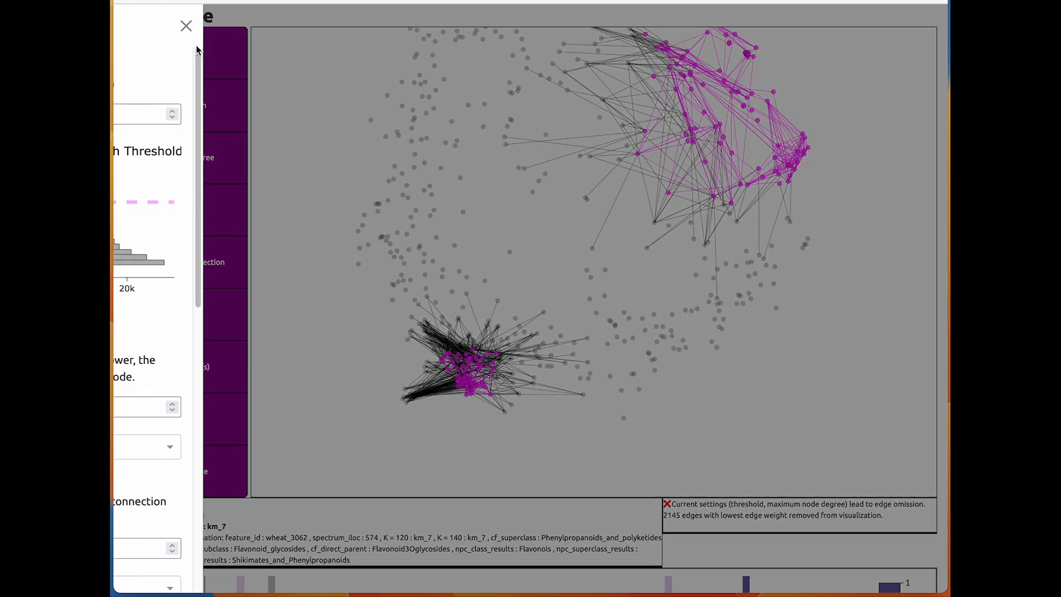
pyautogui.scroll(-5, 225, 345)
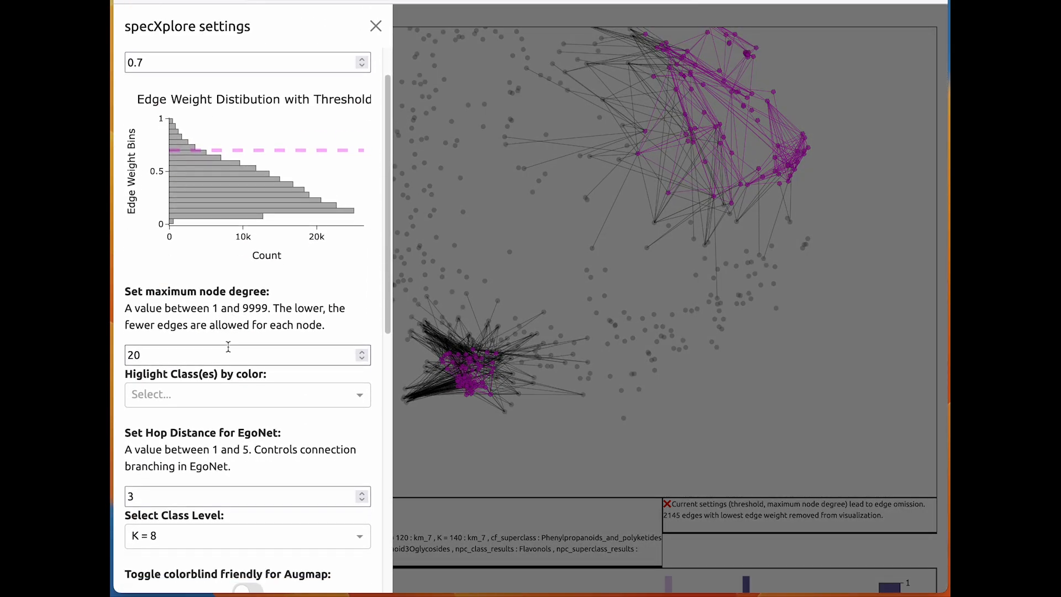
pyautogui.scroll(-1, 222, 379)
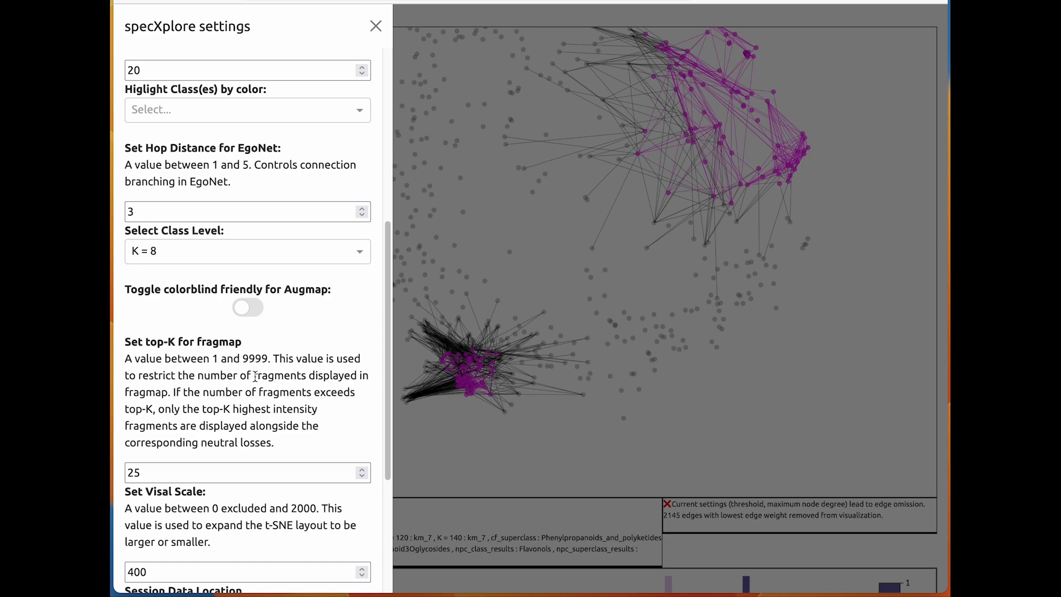
pyautogui.scroll(1, 238, 182)
pyautogui.click(232, 148)
pyautogui.click(189, 173)
pyautogui.click(199, 193)
pyautogui.click(240, 151)
pyautogui.click(217, 176)
pyautogui.click(246, 151)
pyautogui.click(250, 181)
pyautogui.click(265, 155)
pyautogui.click(238, 181)
pyautogui.click(285, 178)
pyautogui.click(246, 198)
pyautogui.click(269, 172)
pyautogui.click(246, 197)
pyautogui.click(279, 174)
pyautogui.click(246, 197)
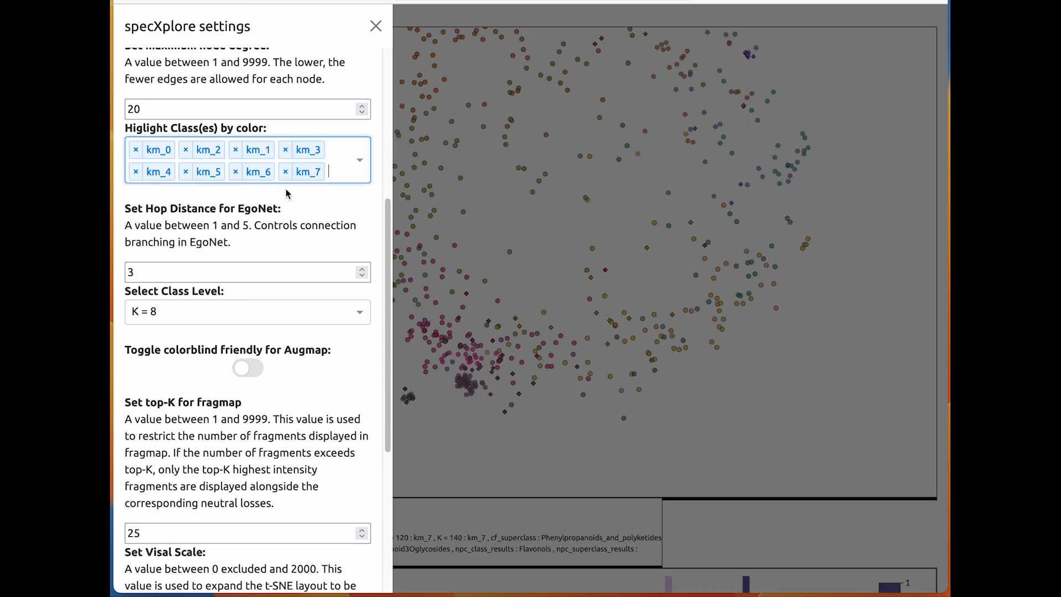
pyautogui.click(492, 203)
# Select the separated small group in the network's lower-left area and move it closer to the dense cluster.
pyautogui.moveTo(493, 203); pyautogui.dragTo(481, 269)
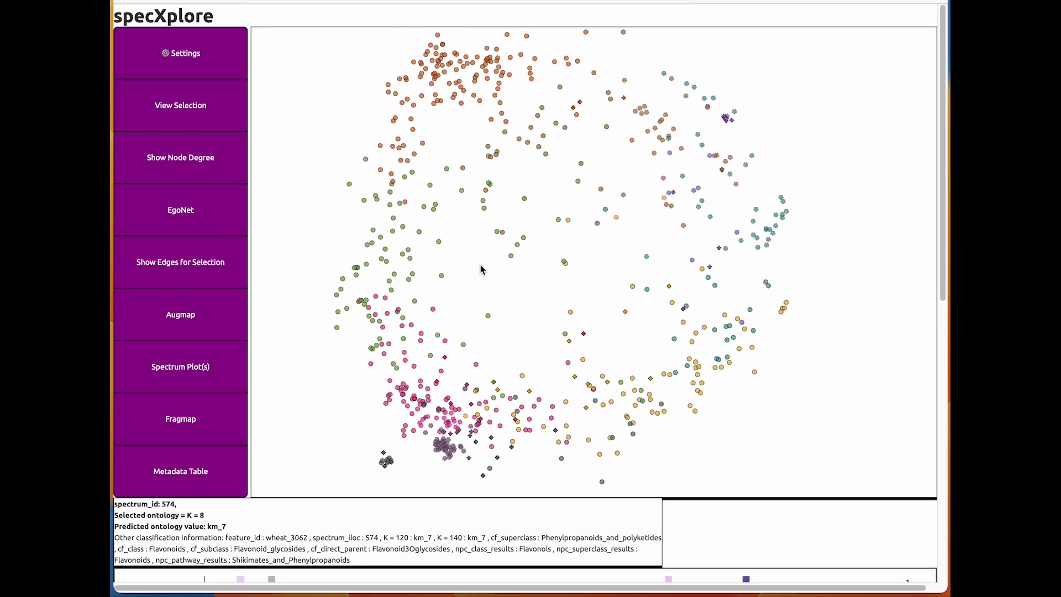
pyautogui.scroll(5, 469, 336)
pyautogui.moveTo(452, 326); pyautogui.dragTo(486, 154)
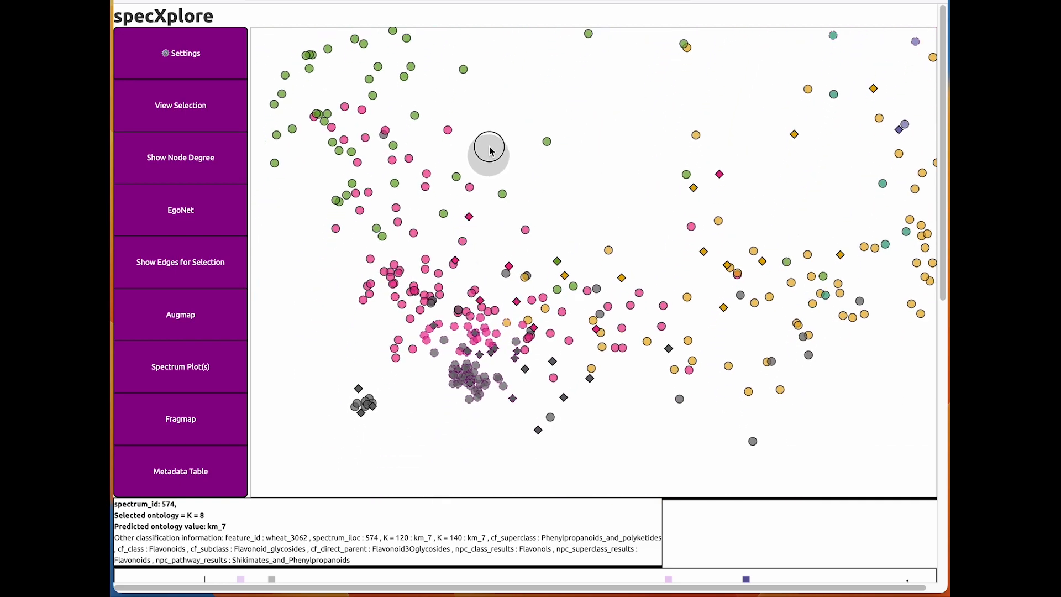
pyautogui.scroll(3, 459, 374)
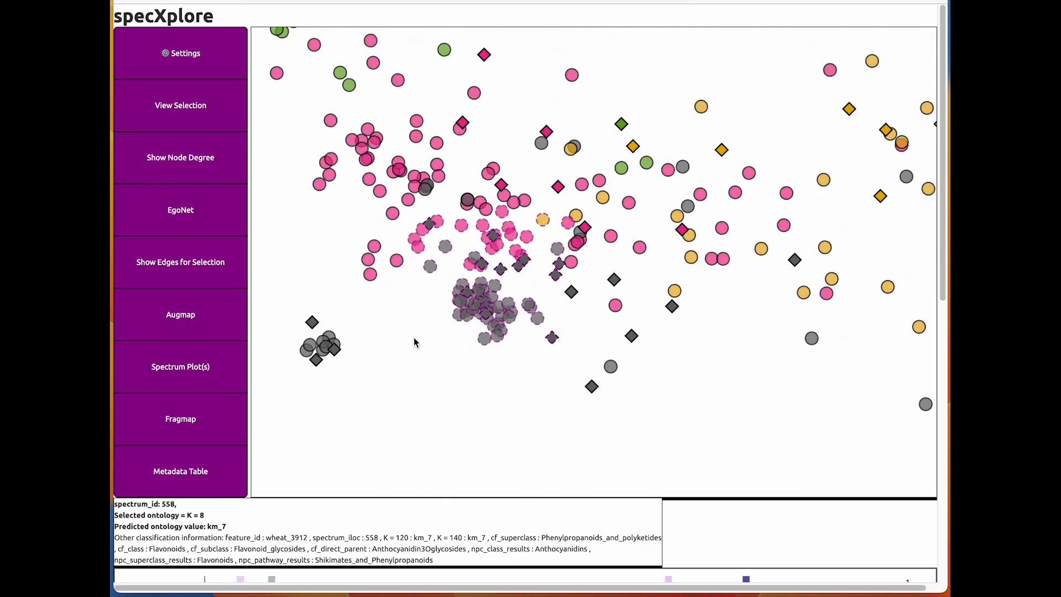
pyautogui.moveTo(383, 320)
pyautogui.mouseDown()
pyautogui.moveTo(324, 367)
pyautogui.moveTo(405, 306)
pyautogui.moveTo(403, 315)
pyautogui.mouseUp()
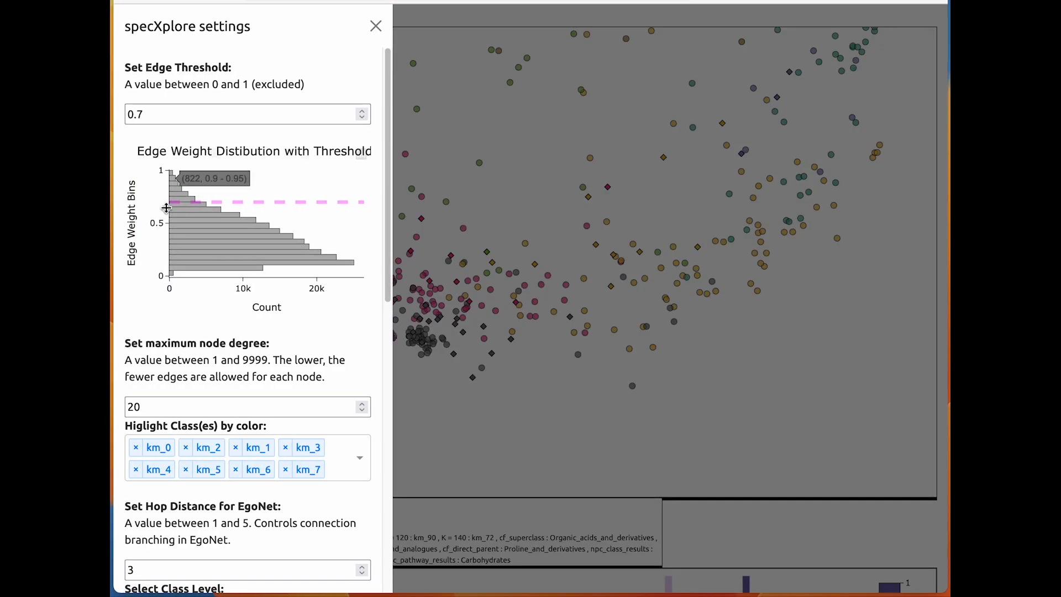
# Change the class level in the settings to K = 120 and return to the network.
pyautogui.scroll(-2, 211, 477)
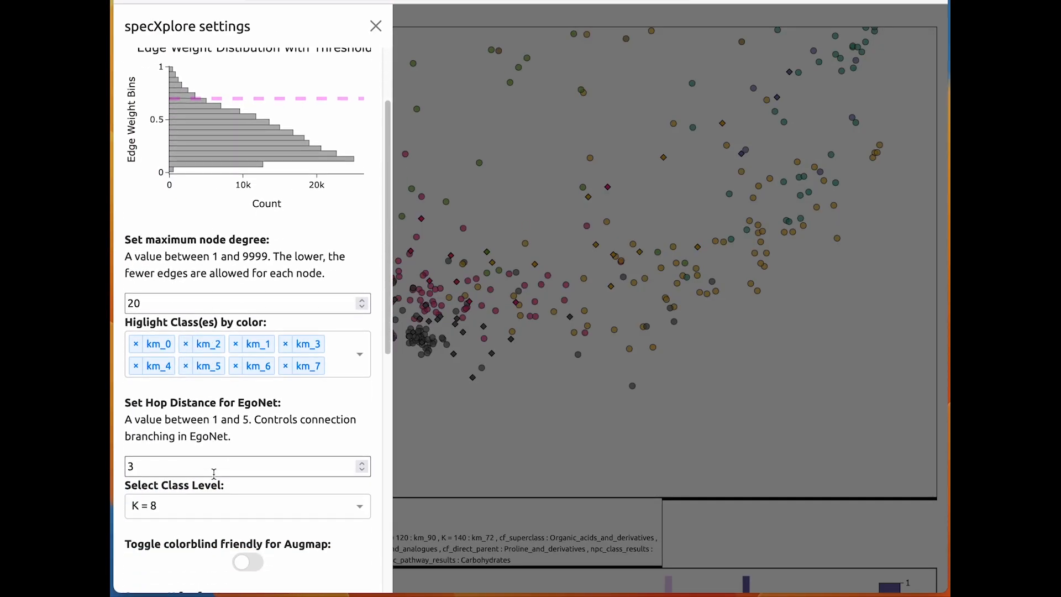
pyautogui.click(246, 504)
pyautogui.click(186, 555)
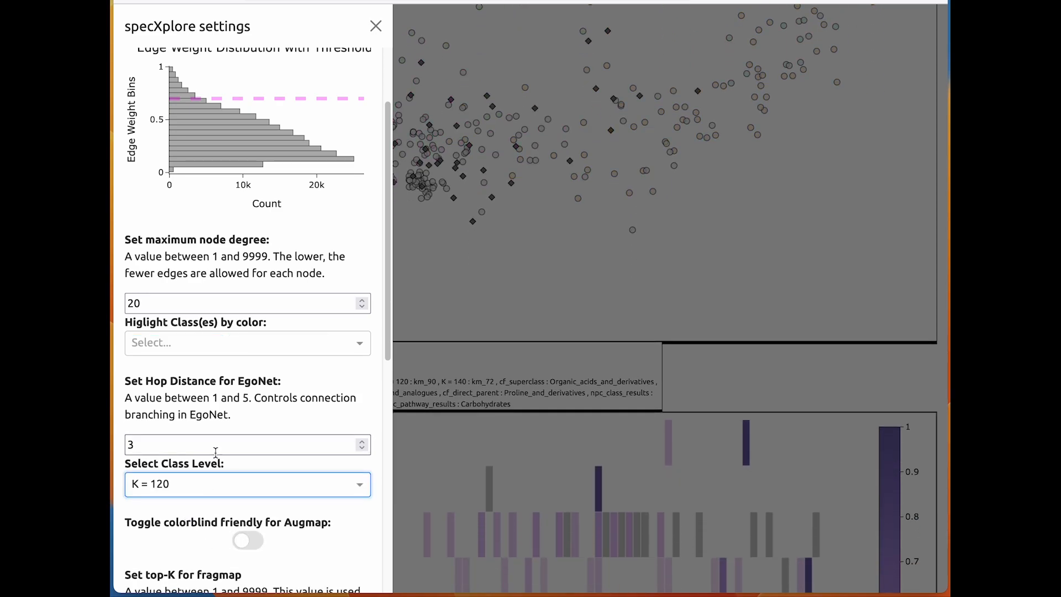
pyautogui.click(421, 284)
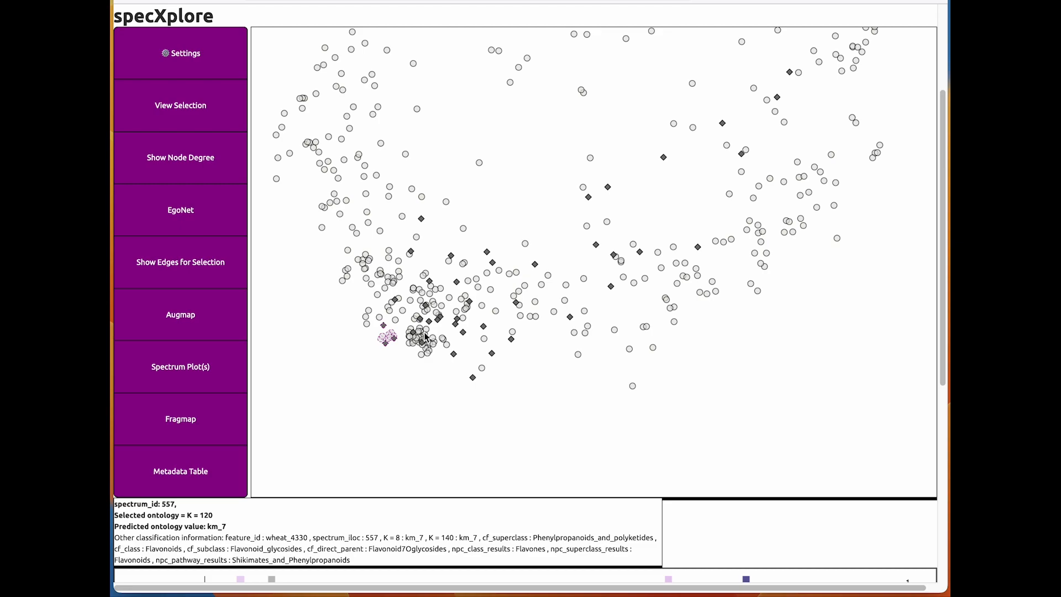
# Highlight classes km_41 and km_7 by color and view the dense lower-left cluster up close.
pyautogui.click(195, 53)
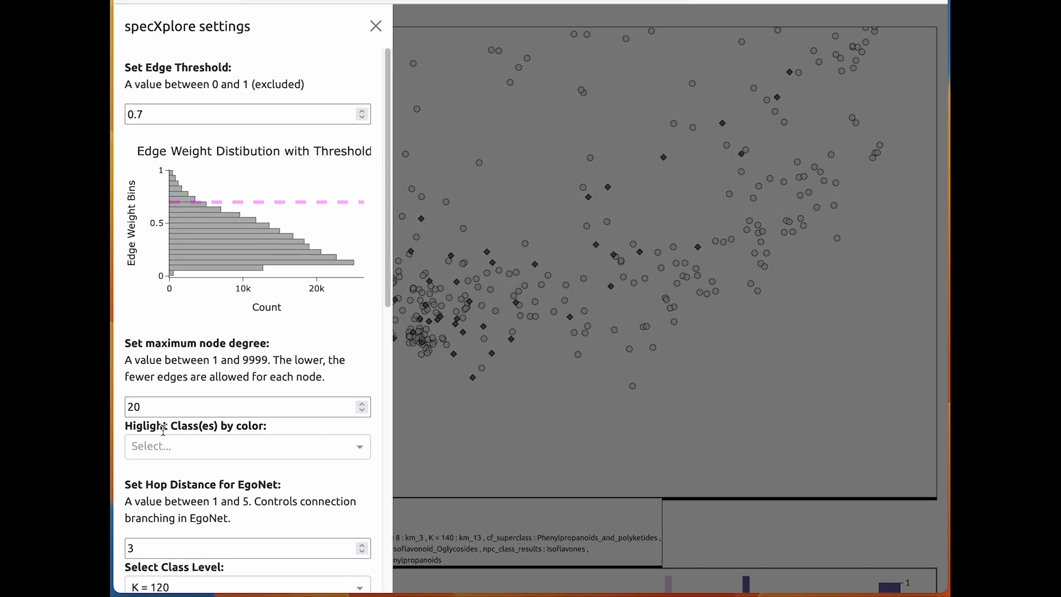
pyautogui.click(166, 446)
pyautogui.write('41')
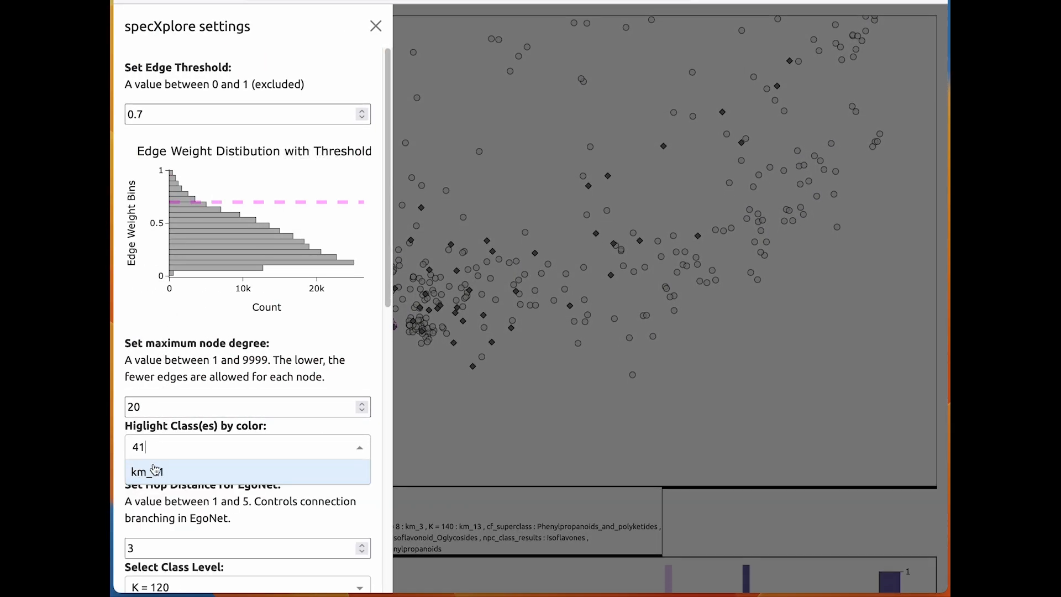
pyautogui.click(151, 470)
pyautogui.click(209, 447)
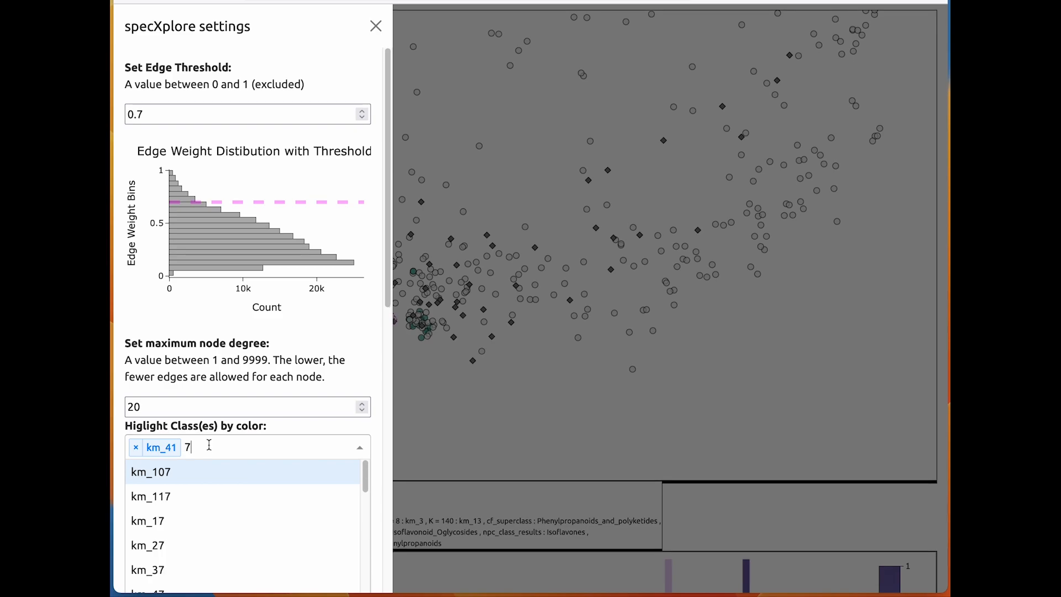
pyautogui.write('7')
pyautogui.scroll(-5, 168, 506)
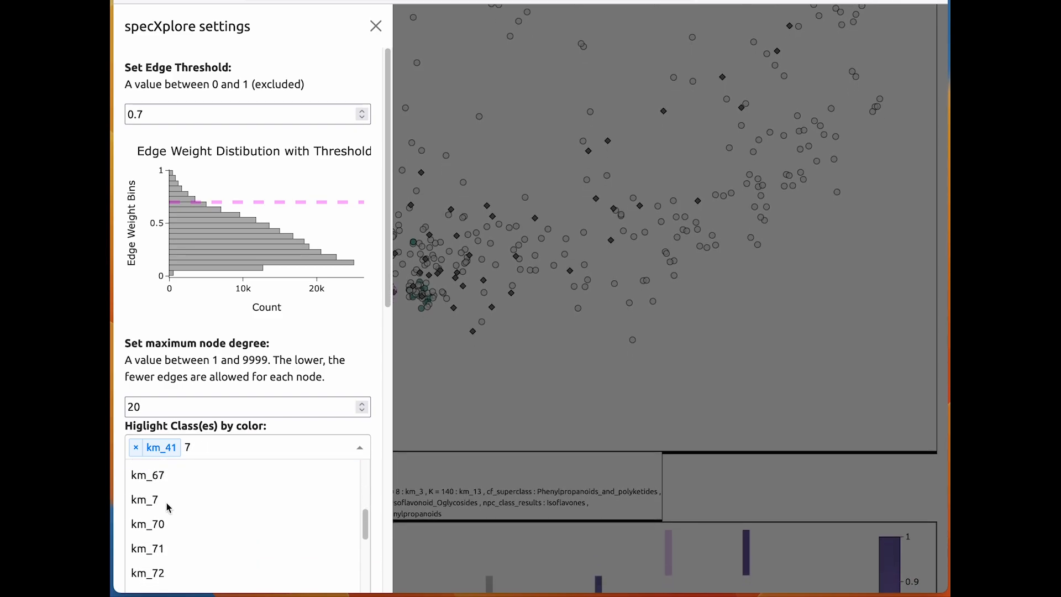
pyautogui.click(164, 497)
pyautogui.click(488, 318)
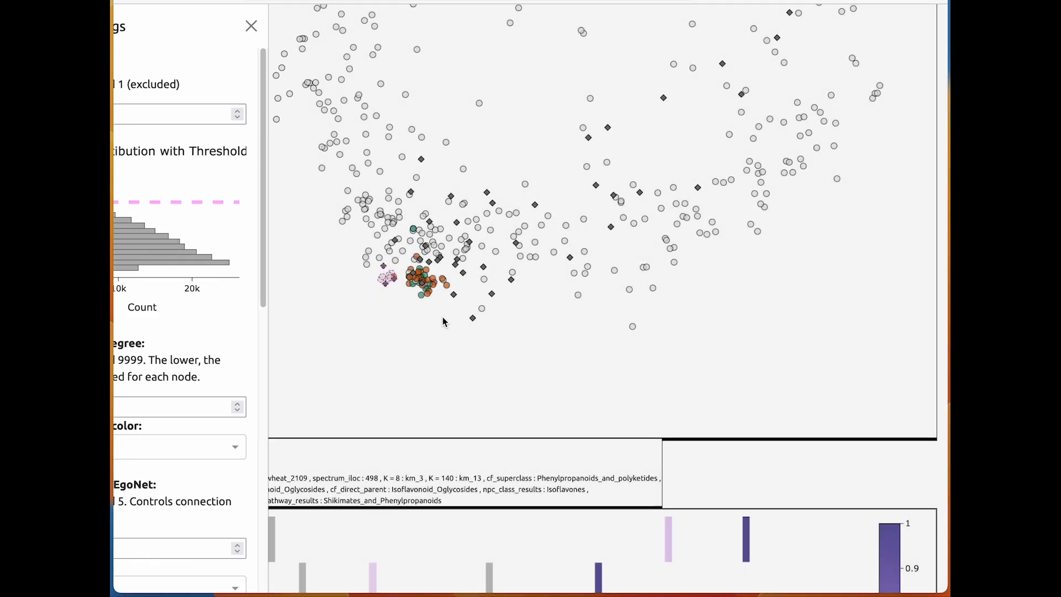
pyautogui.scroll(5, 398, 265)
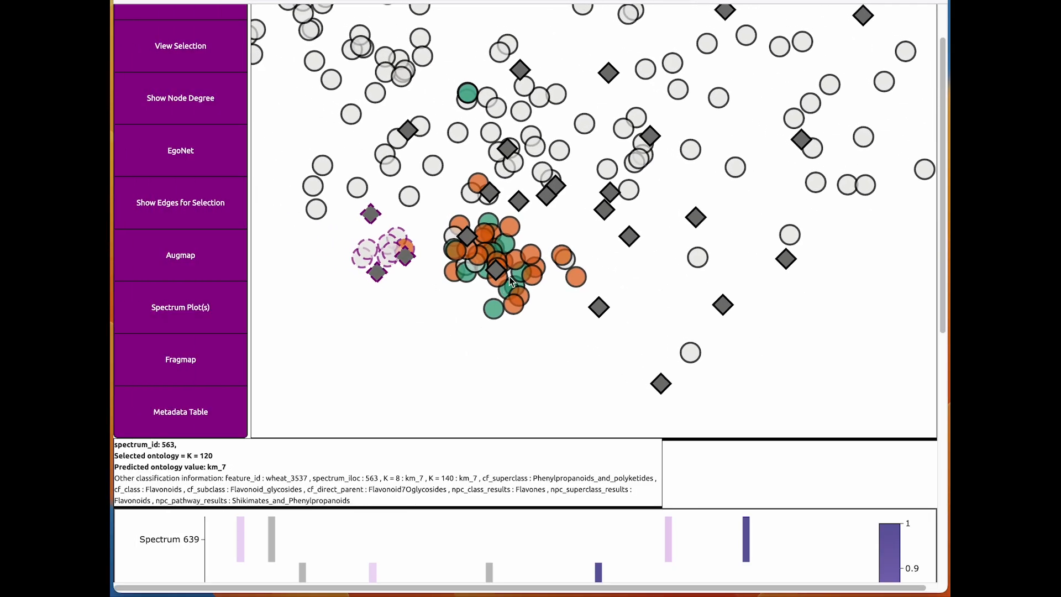